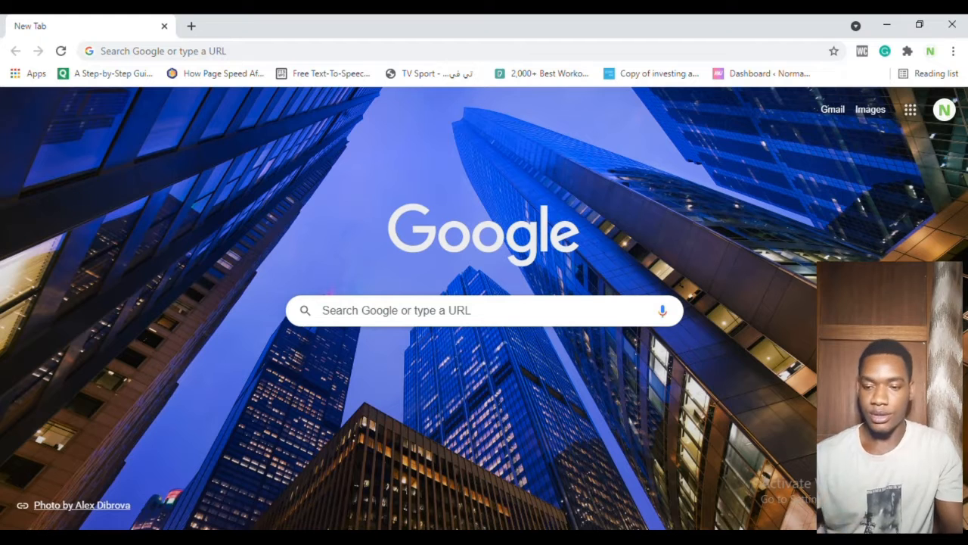
Step: Open the Canva website through a Google search for canva.com
click(462, 311)
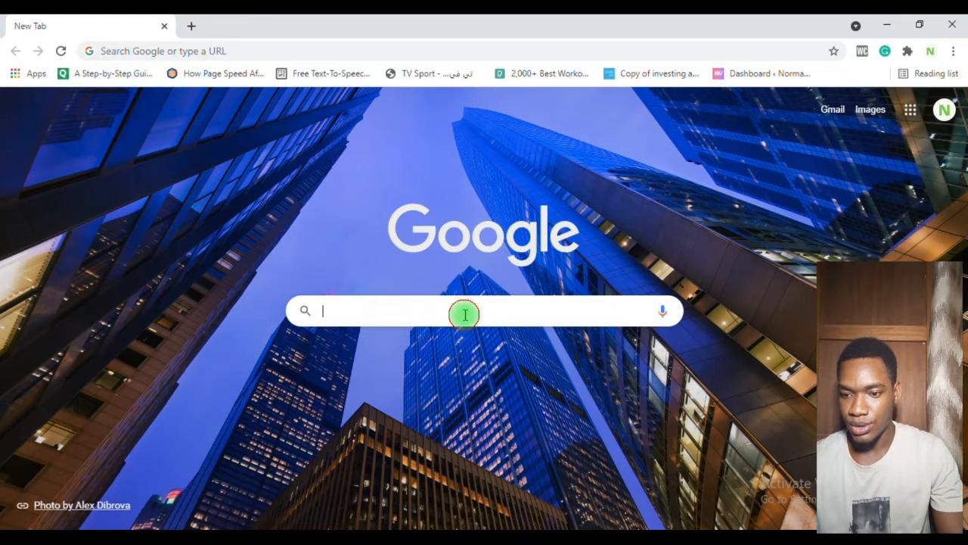
text(can)
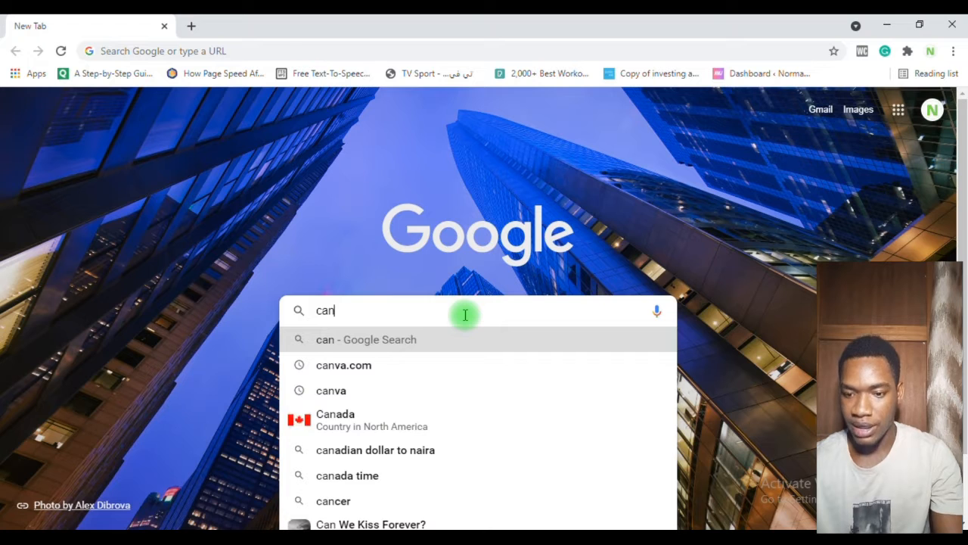
click(462, 366)
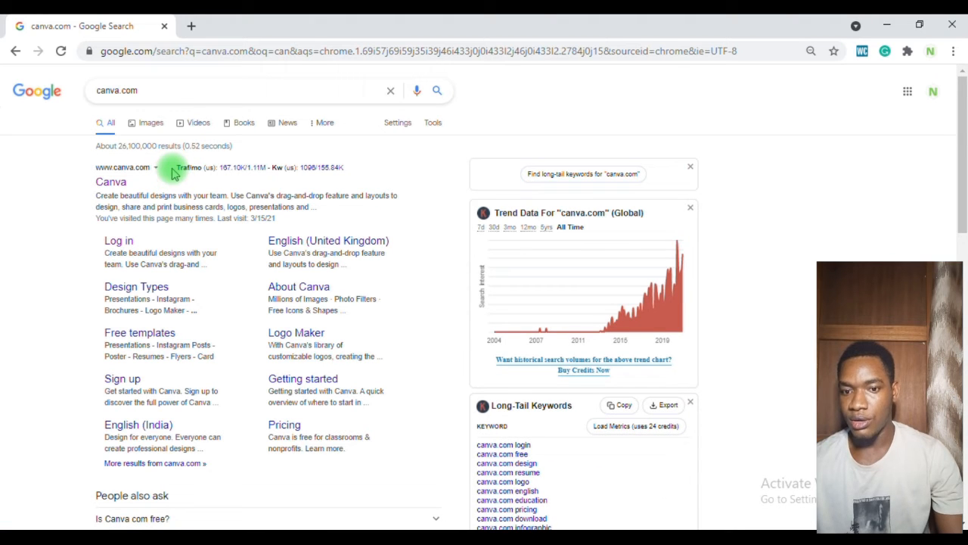
click(130, 173)
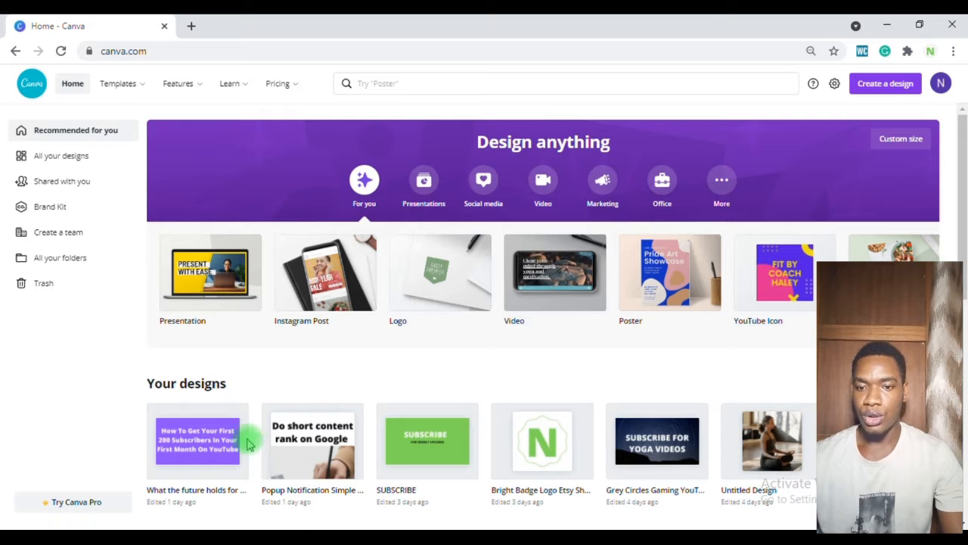
Step: Search Canva templates for youtube thumbnail and open the YouTube Thumbnail suggestion
mouse_move(226, 414)
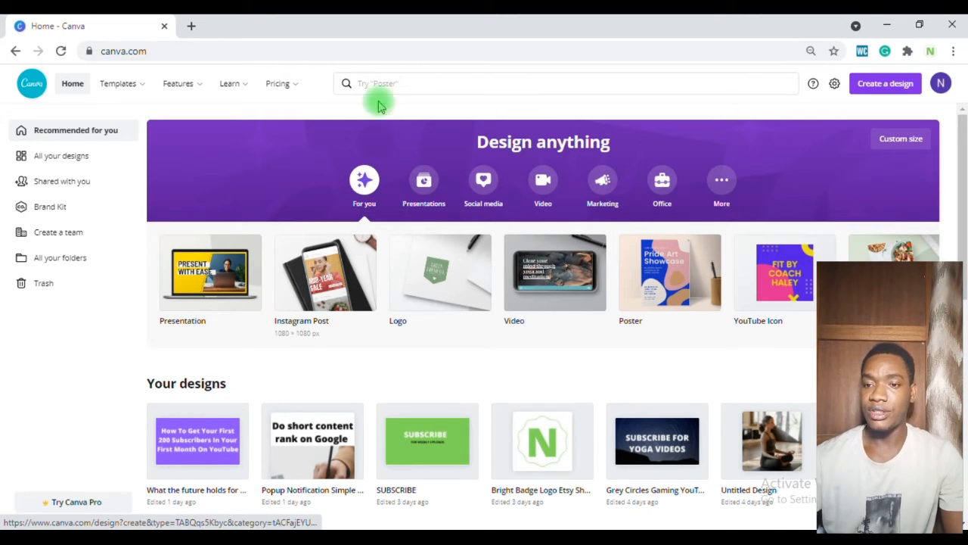
click(407, 84)
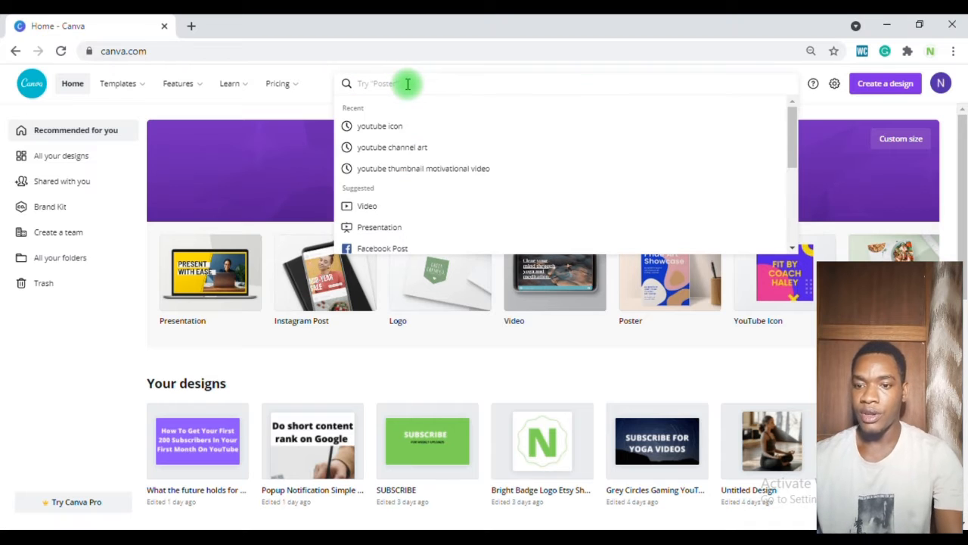
text(youtu)
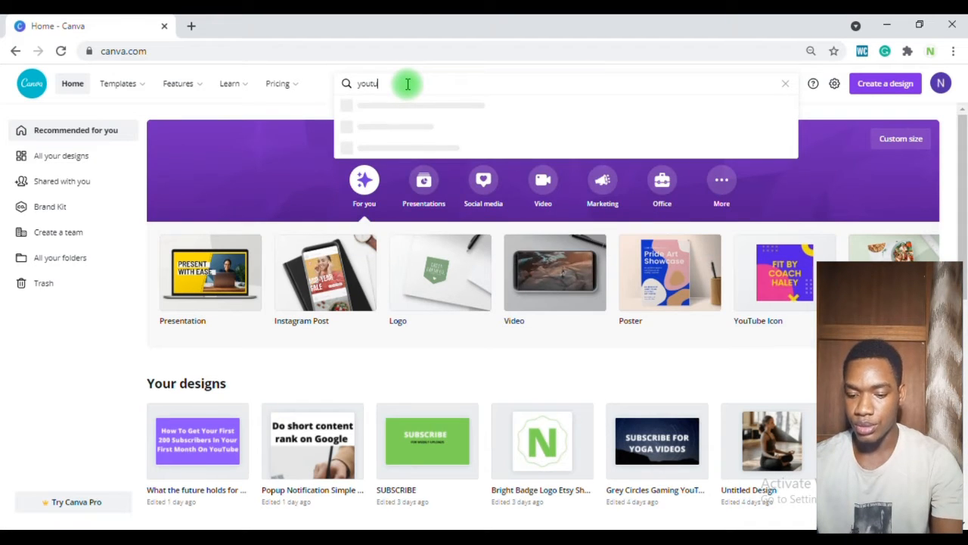
text(be thu)
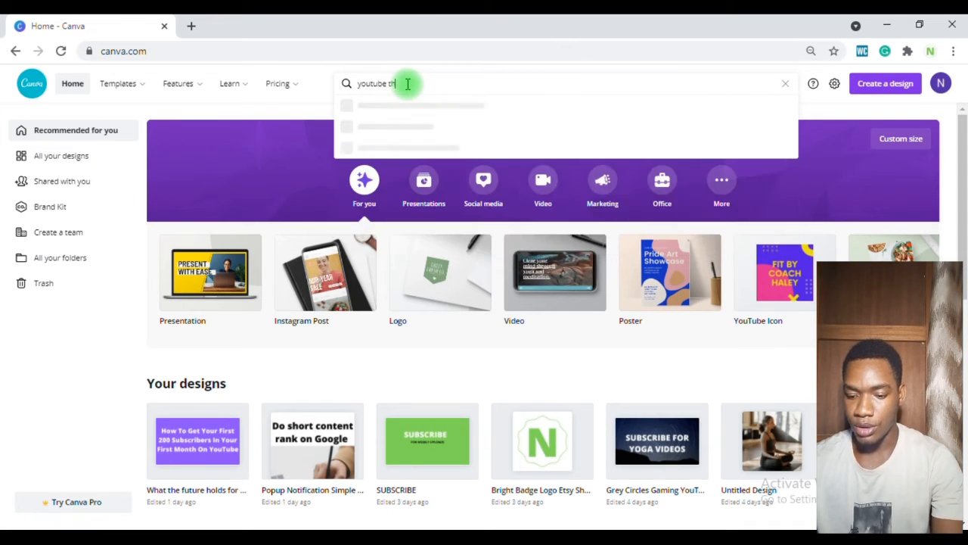
text(m)
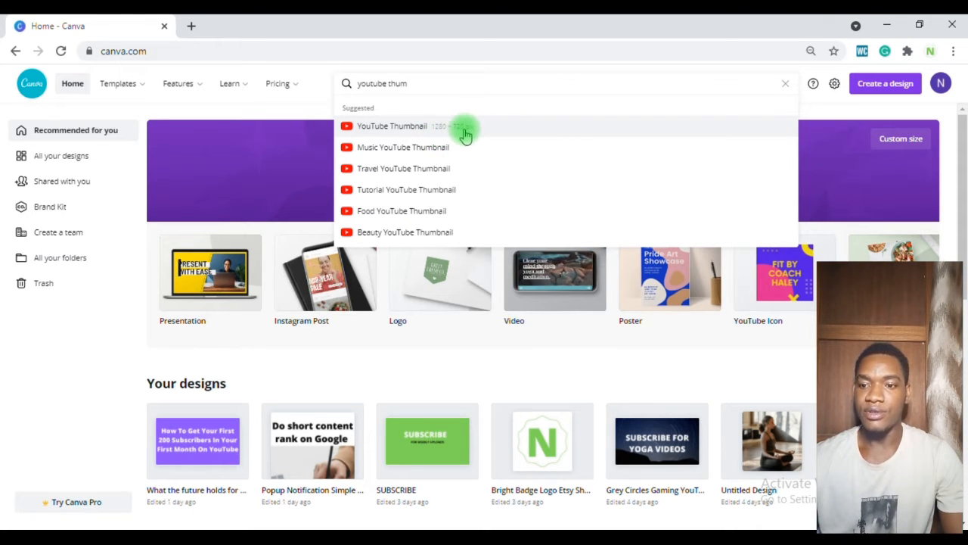
click(420, 127)
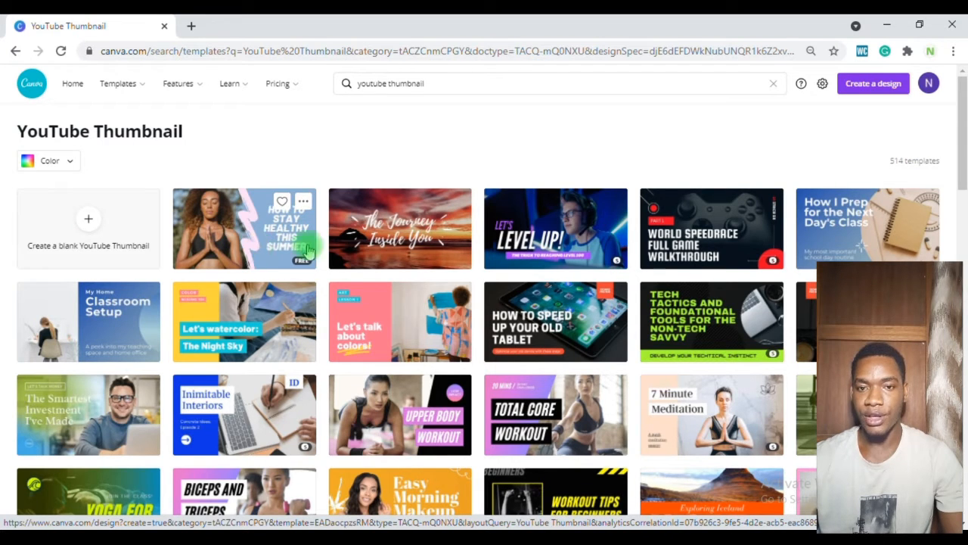
Step: Create a blank YouTube Thumbnail design and set its background colour to green
click(68, 232)
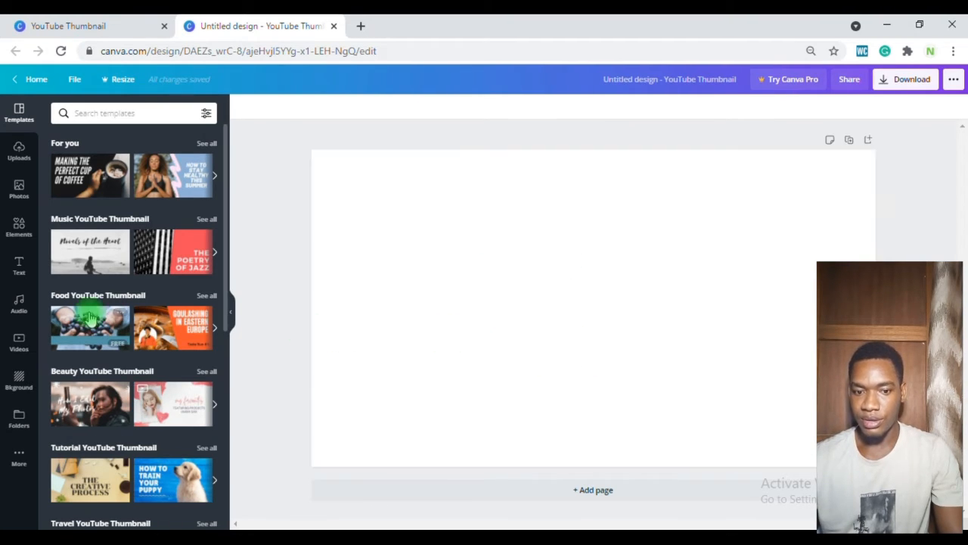
click(19, 381)
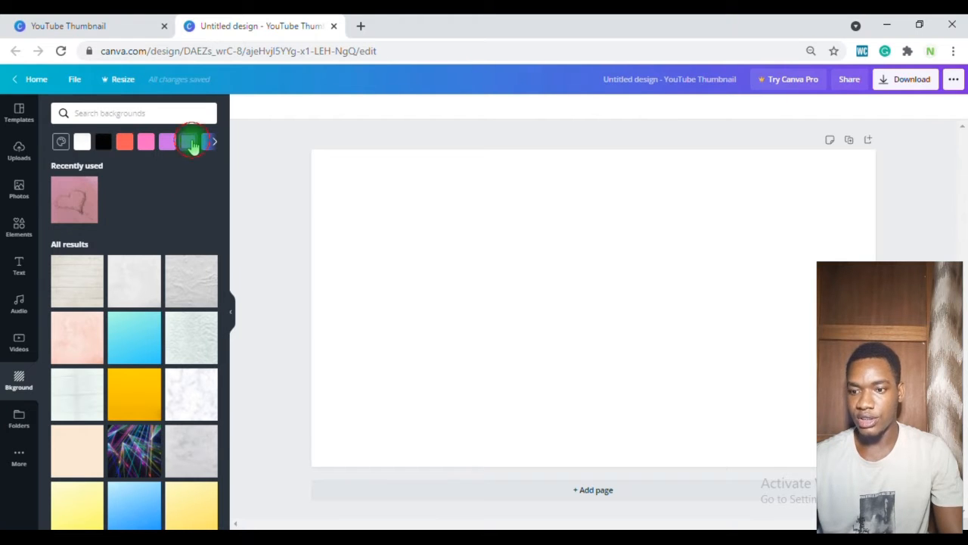
click(191, 143)
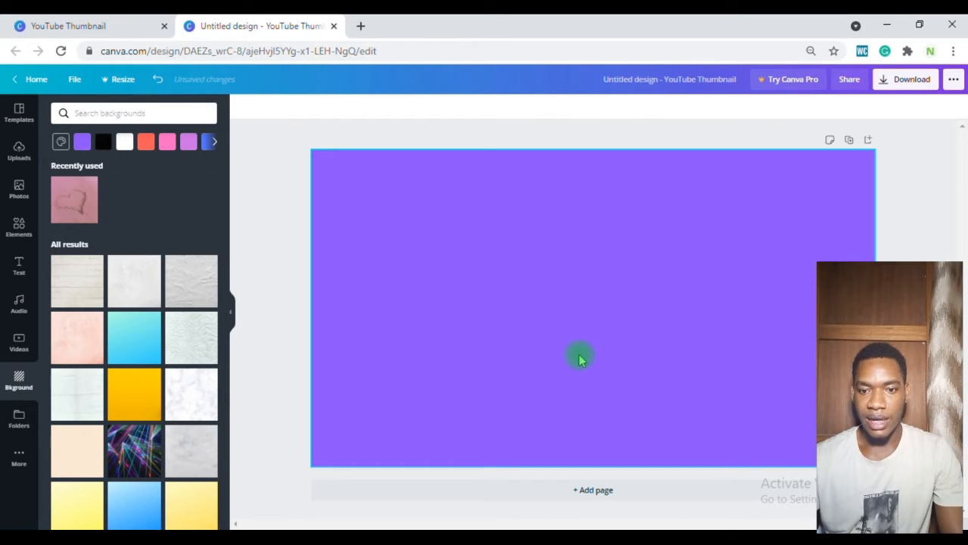
click(214, 142)
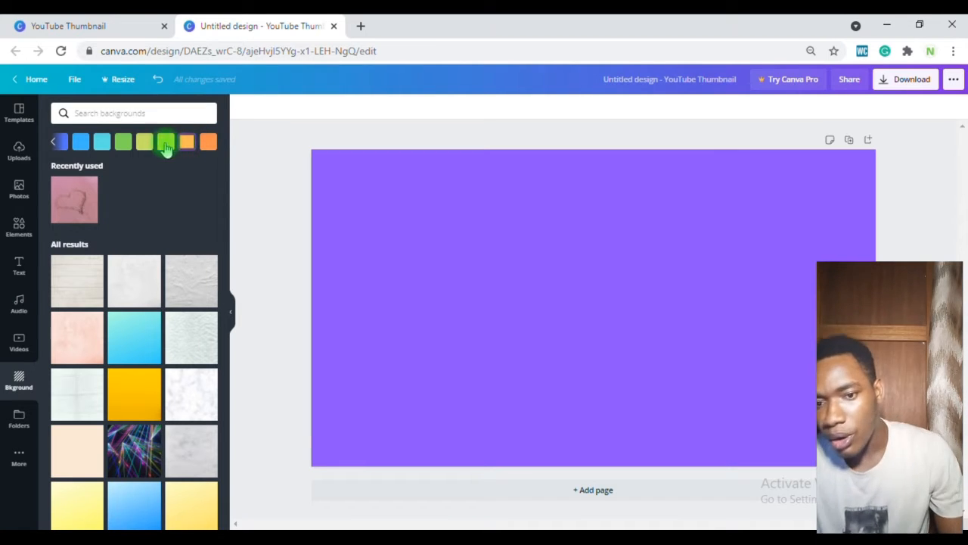
click(124, 143)
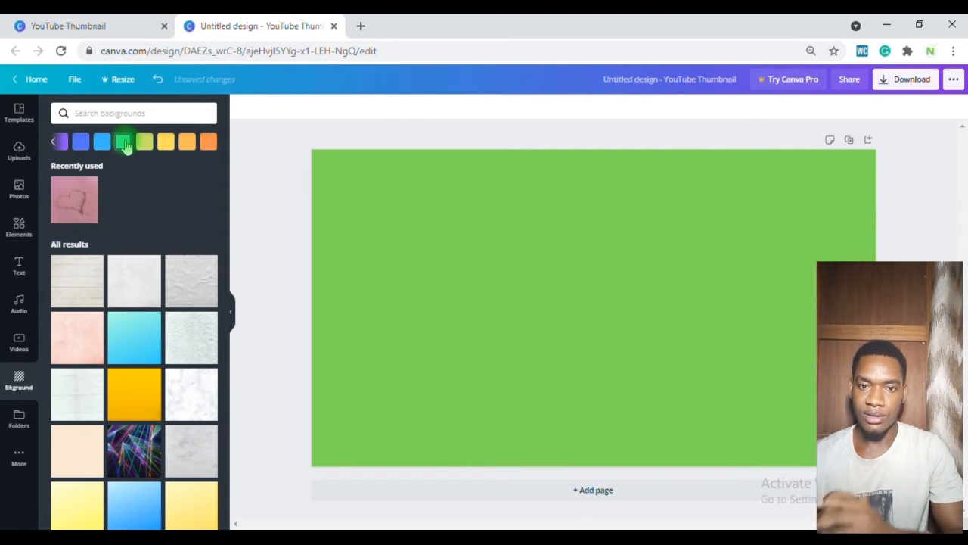
Step: Add a heading text box and move it to the upper left of the canvas, enlarging it slightly
click(19, 272)
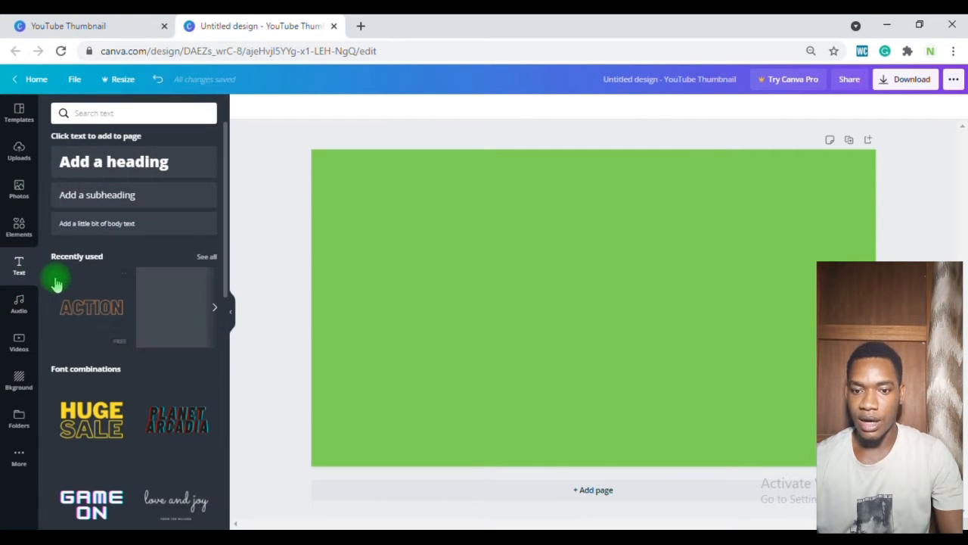
click(162, 164)
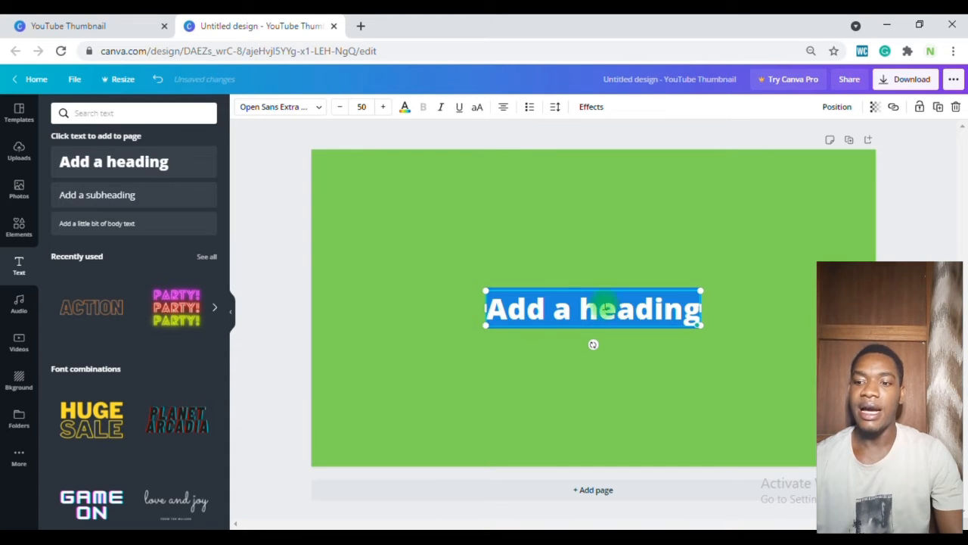
click(576, 265)
drag(567, 306, 448, 232)
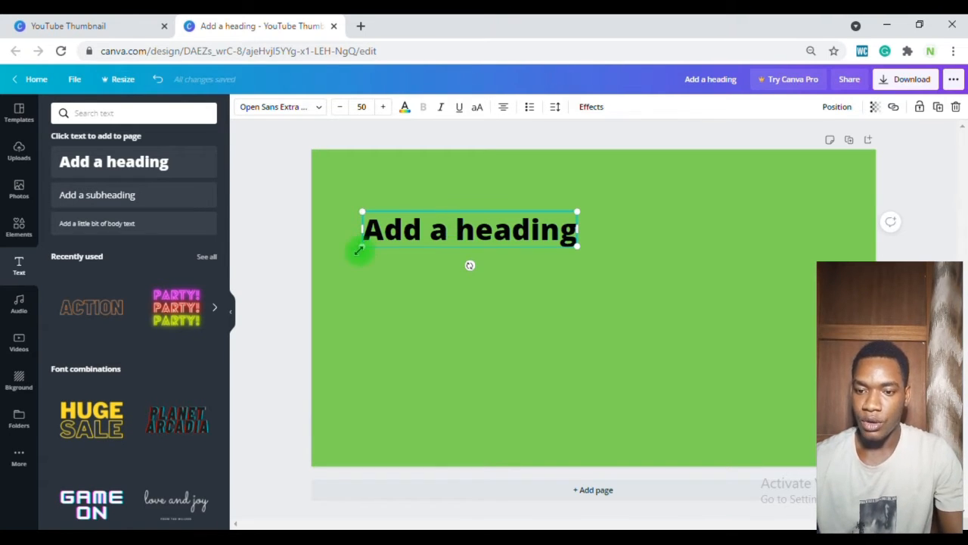
drag(361, 247, 357, 253)
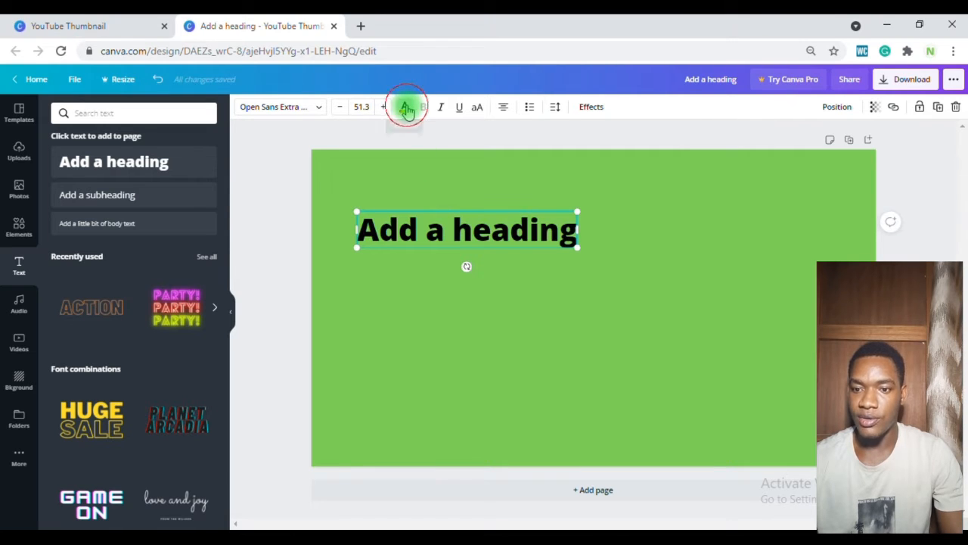
Step: Set the heading's text colour to white and widen the box slightly
click(406, 109)
click(208, 260)
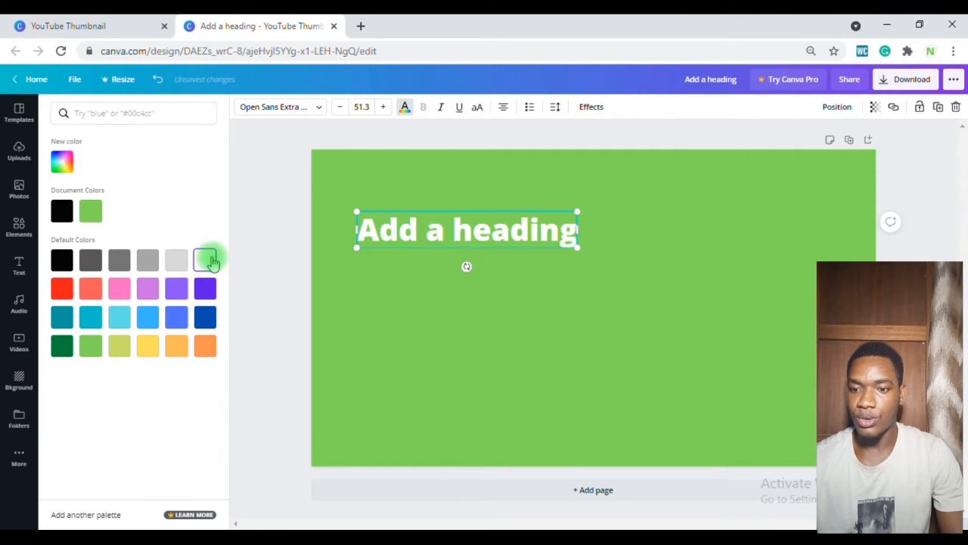
drag(355, 247, 348, 248)
Step: Replace the heading text with HOW TO
double_click(381, 228)
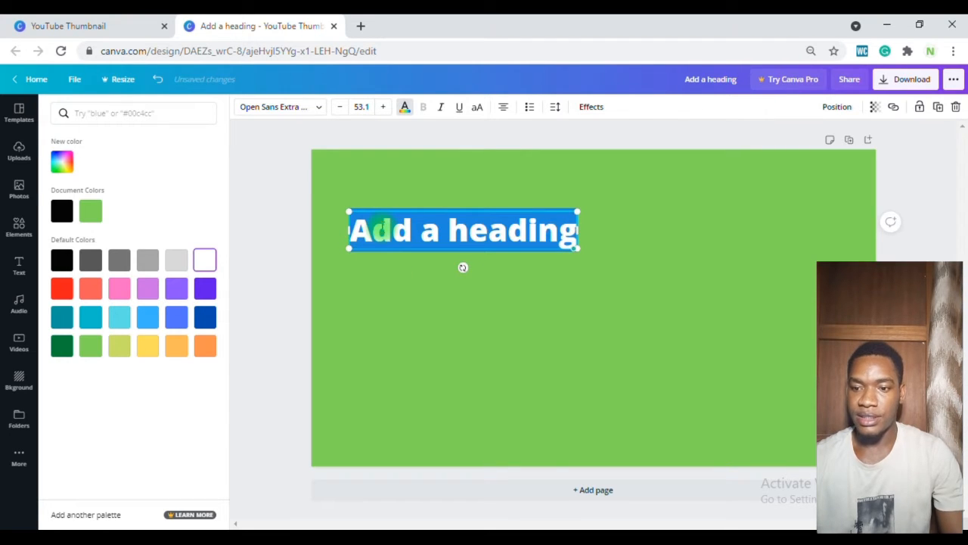
text(H)
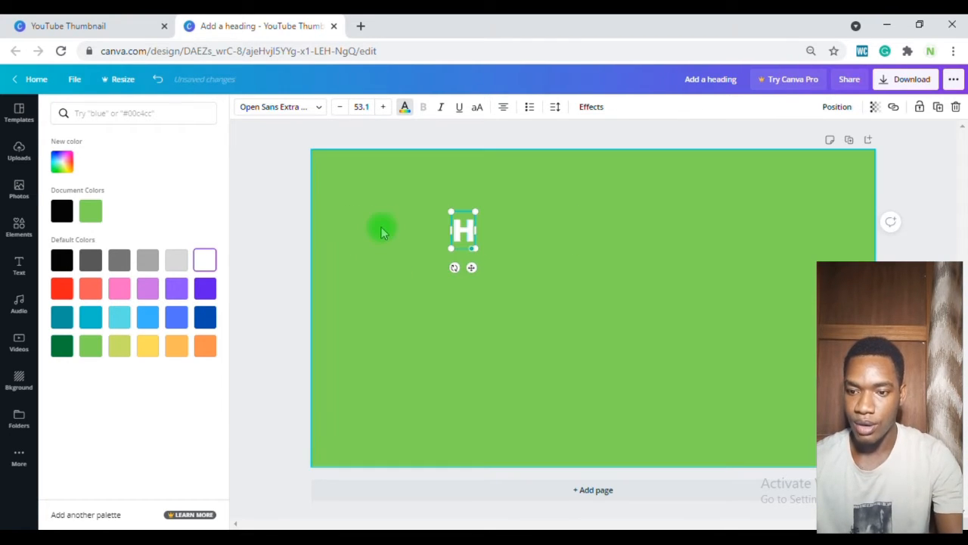
text(OW)
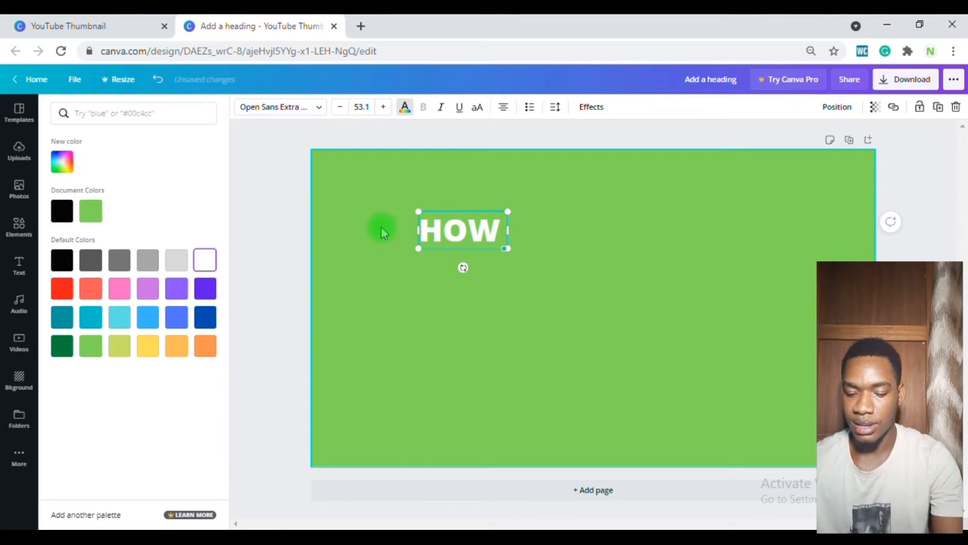
text( TO)
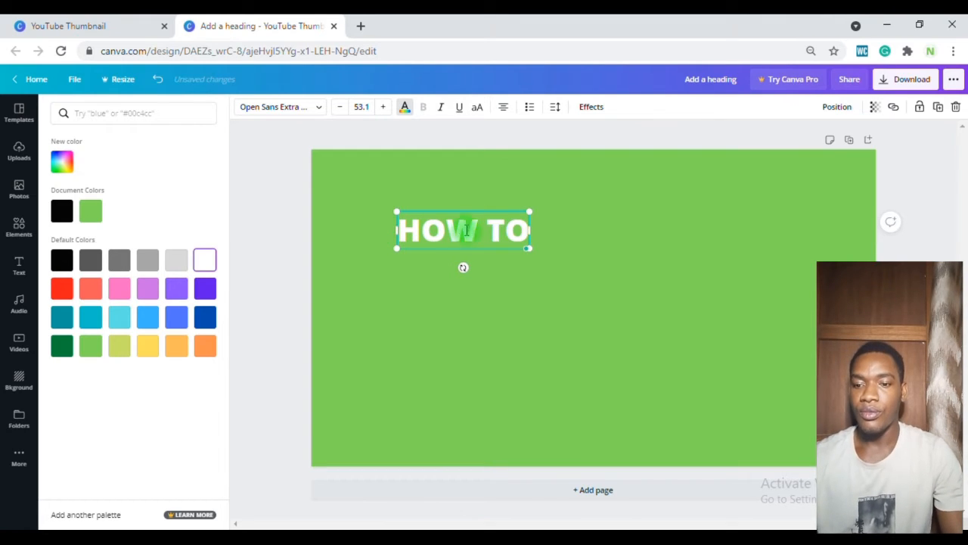
right_click(429, 236)
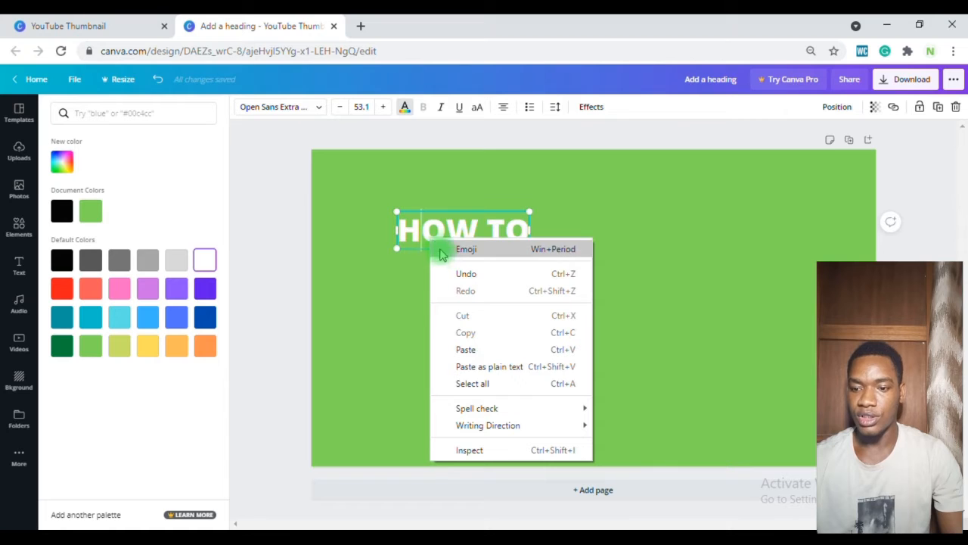
click(430, 252)
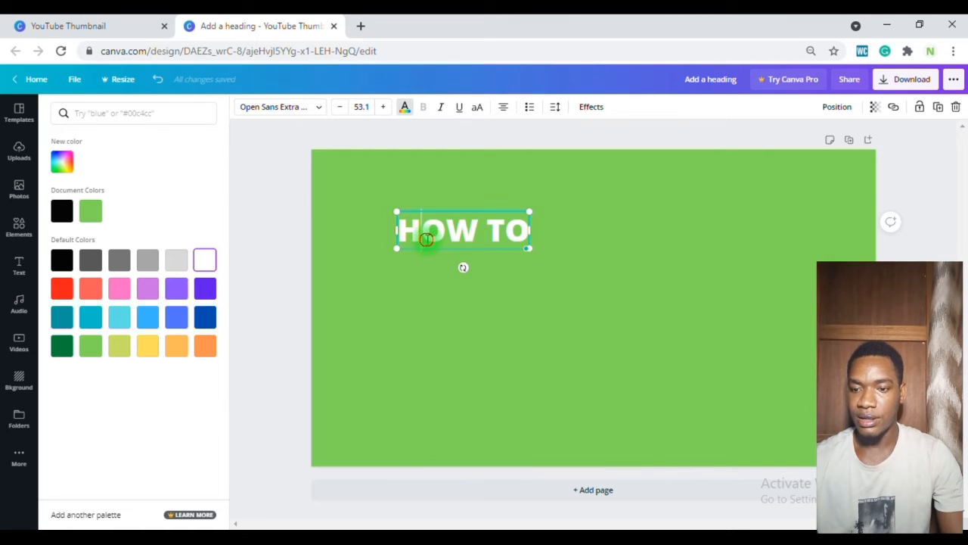
right_click(426, 240)
click(438, 251)
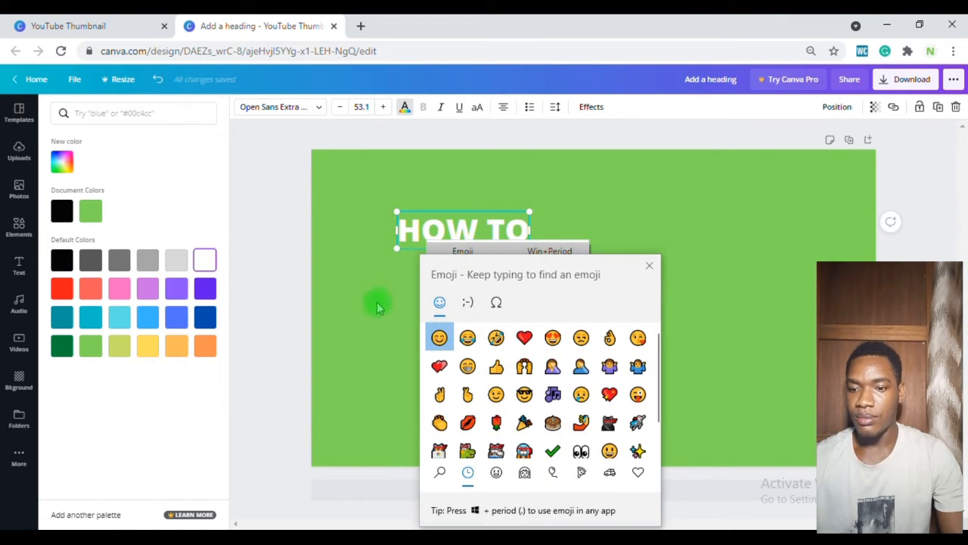
click(378, 301)
right_click(437, 243)
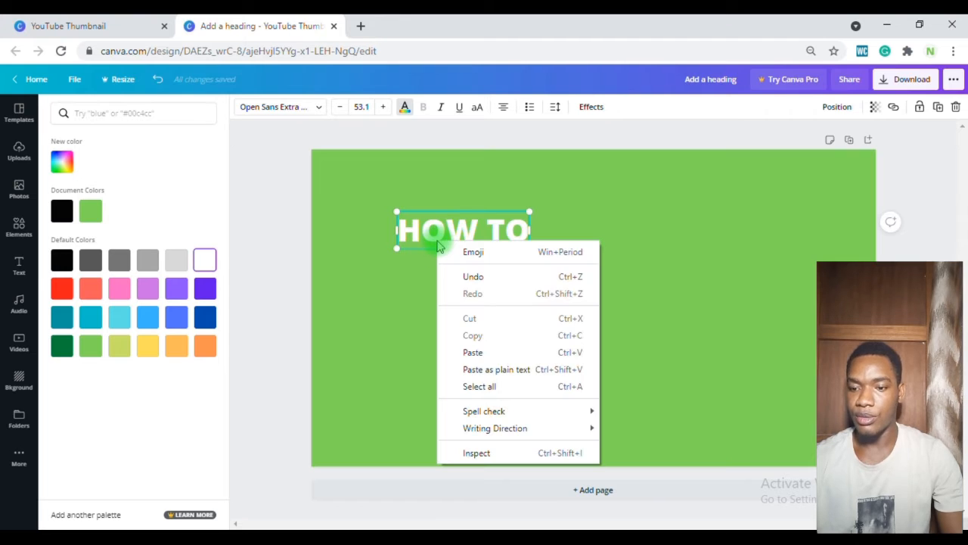
click(373, 315)
click(376, 316)
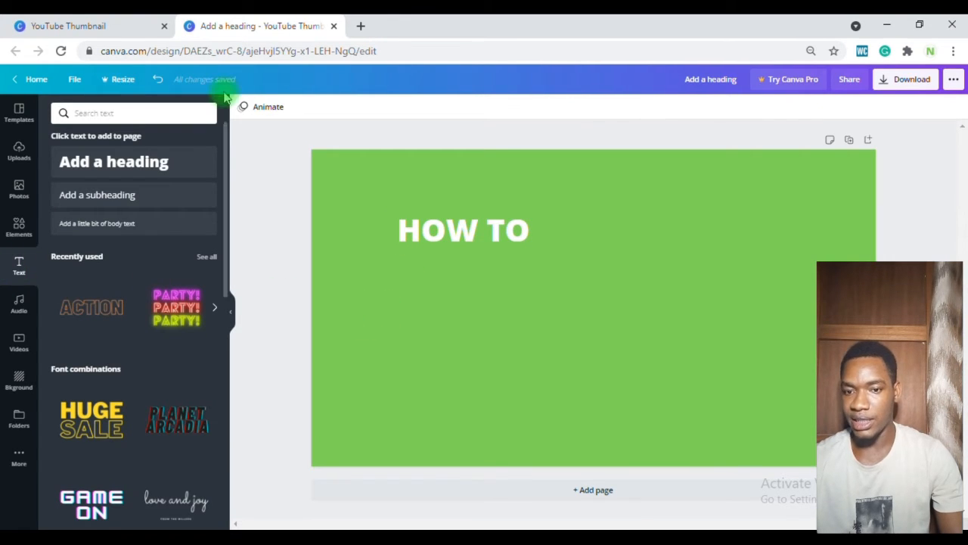
Step: Add a second heading, place it below HOW TO, and nudge HOW TO slightly higher
click(176, 164)
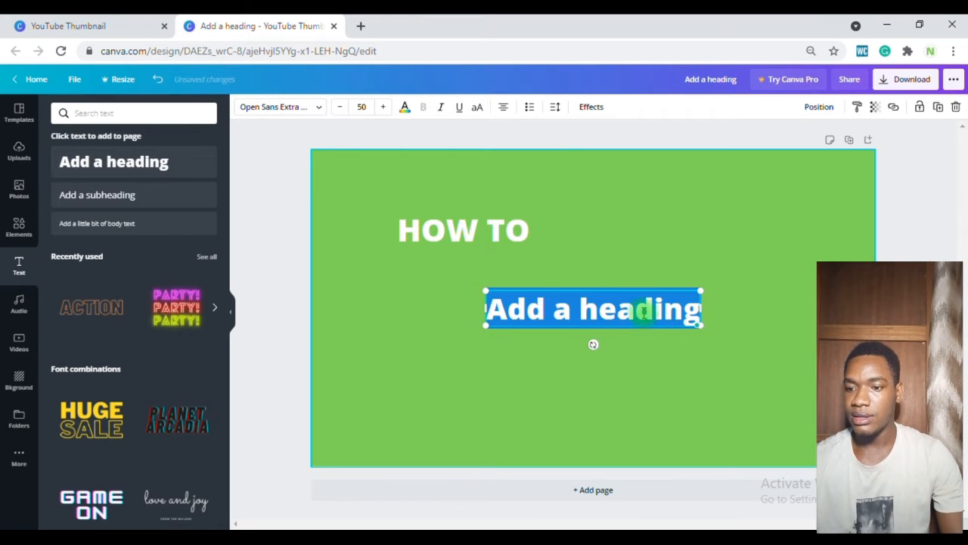
click(514, 365)
click(595, 306)
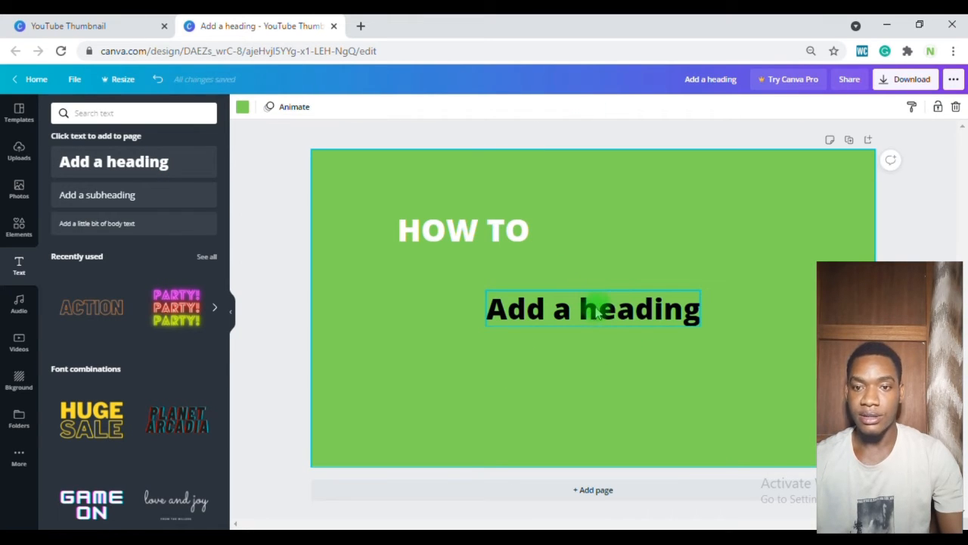
drag(597, 313, 464, 287)
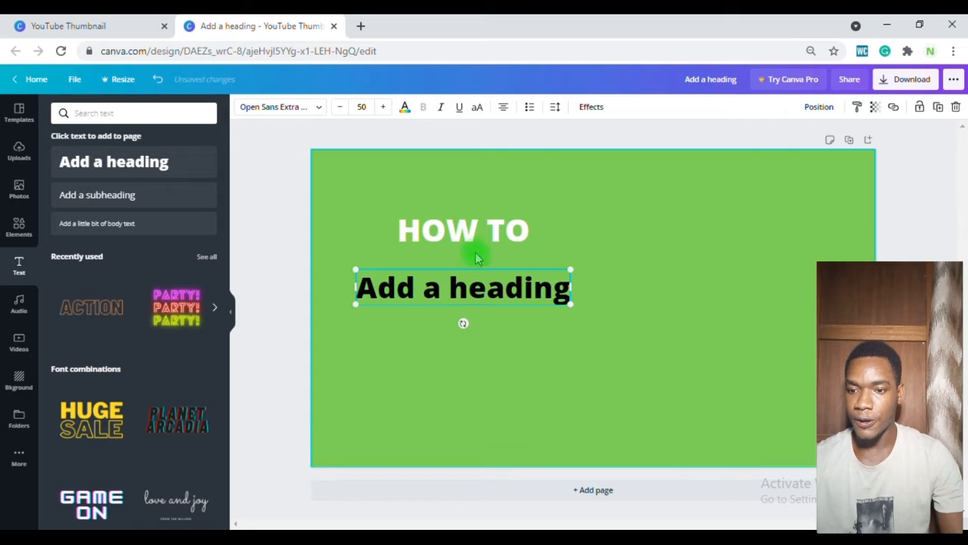
mouse_move(469, 239)
mouse_down()
mouse_move(443, 232)
mouse_move(452, 220)
mouse_move(464, 229)
mouse_up()
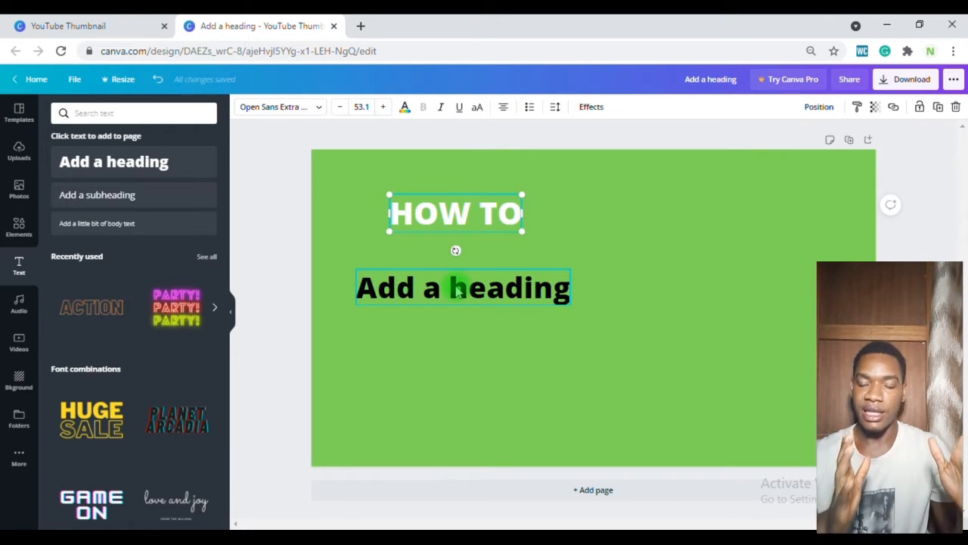
Step: Set the second heading's text colour to red and tilt it slightly
double_click(447, 288)
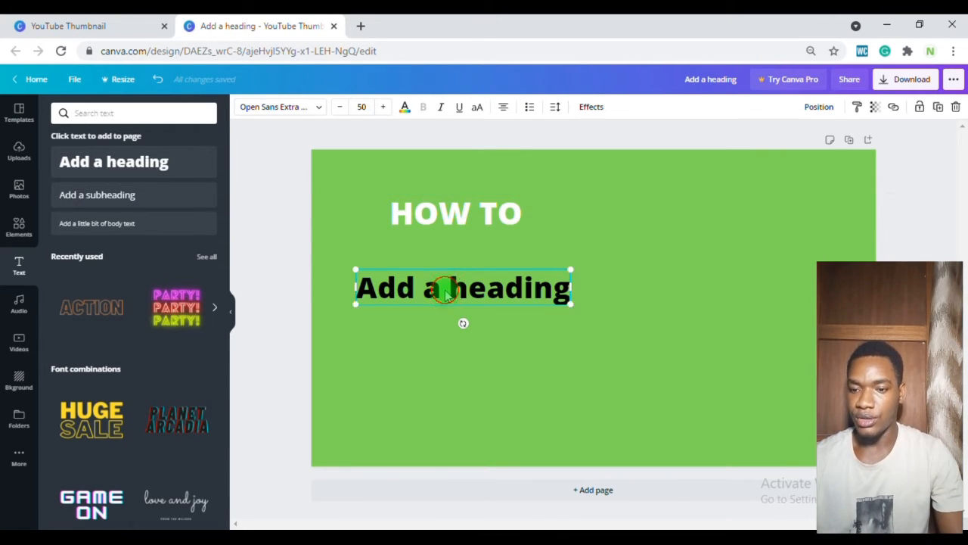
click(404, 107)
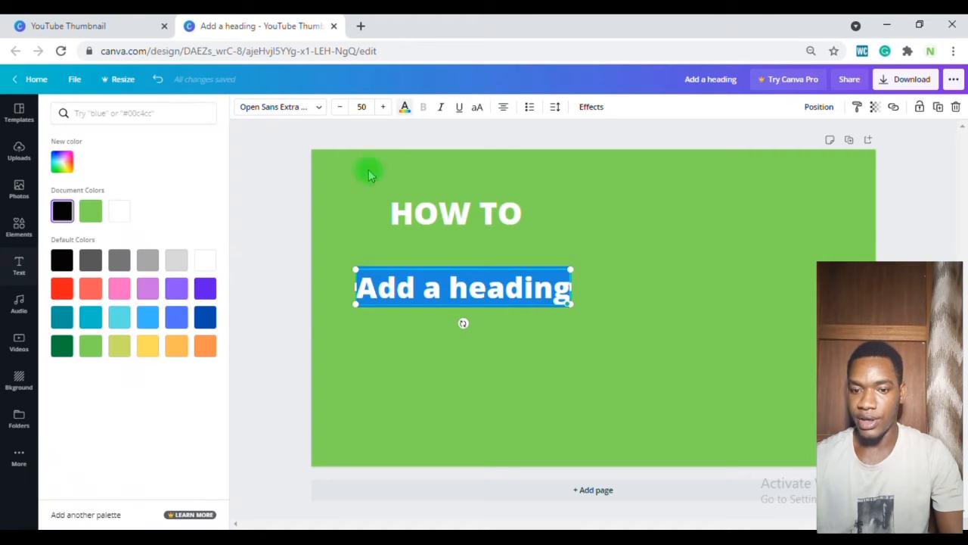
click(62, 288)
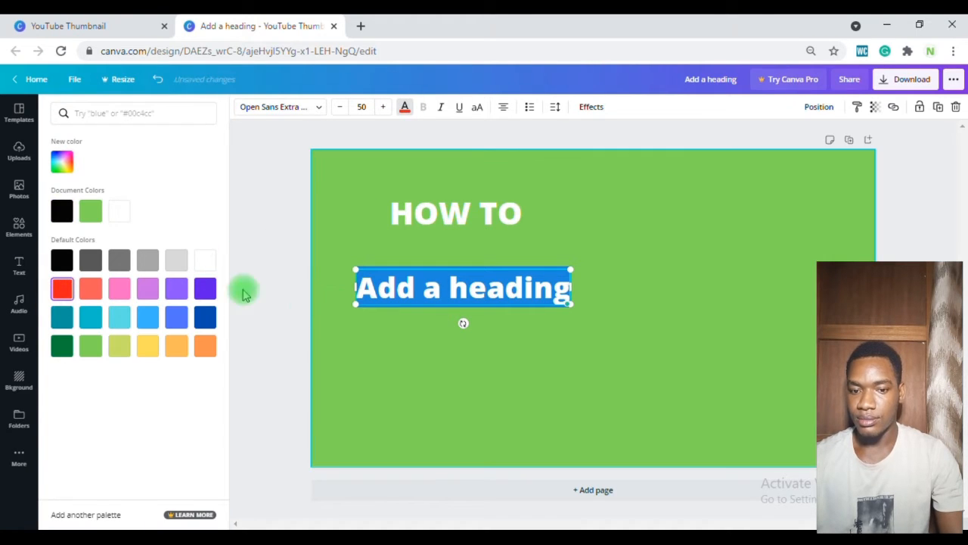
click(62, 287)
click(384, 354)
click(392, 335)
click(454, 289)
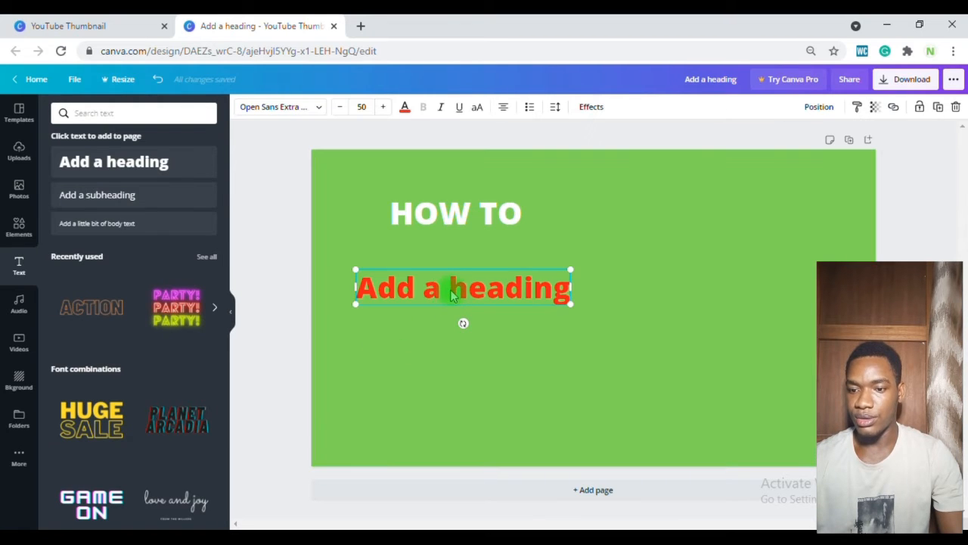
mouse_move(462, 323)
mouse_down()
mouse_move(470, 320)
mouse_move(458, 326)
mouse_up()
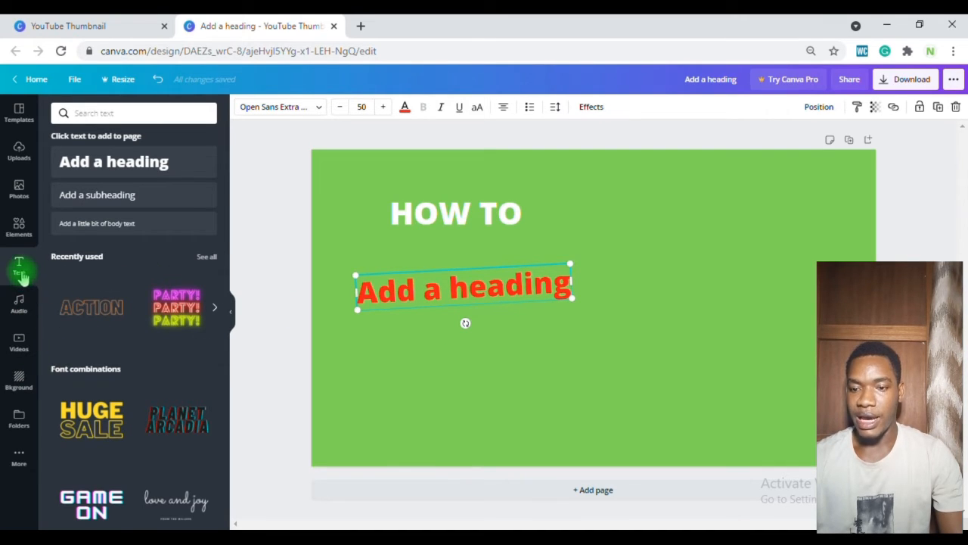
Step: Add a third heading and place it below the red heading
click(173, 161)
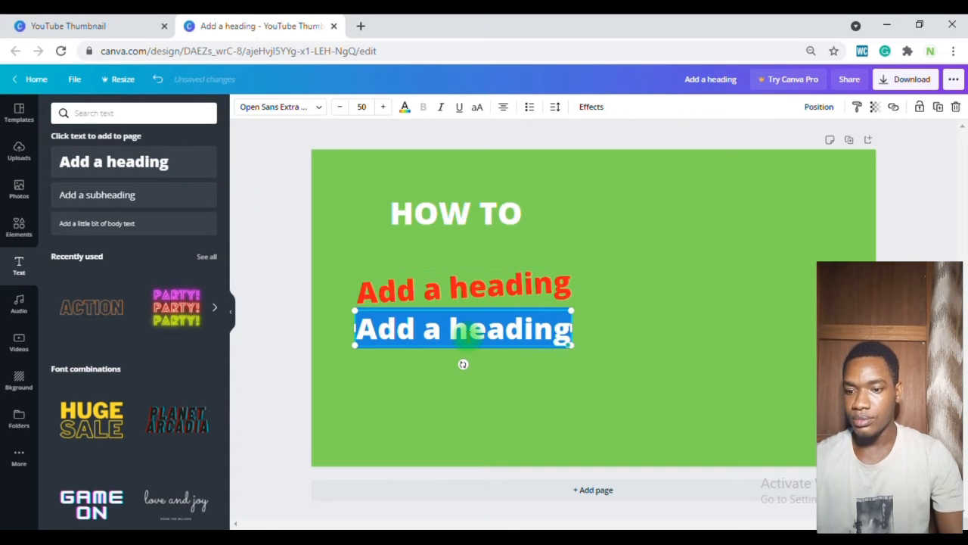
click(539, 384)
drag(520, 342, 566, 359)
Step: Replace the red heading's text with YOUTUBE
click(430, 286)
click(431, 286)
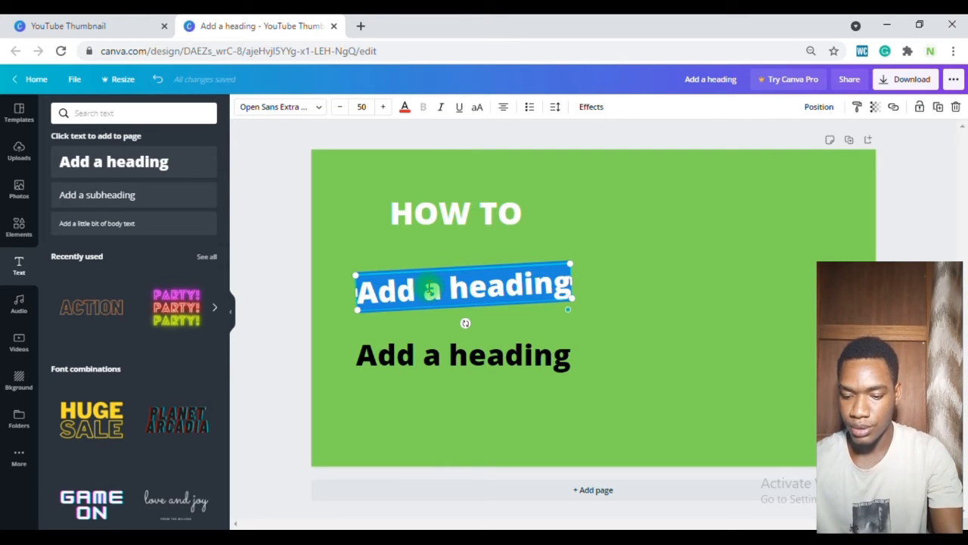
text(YOUTUBE)
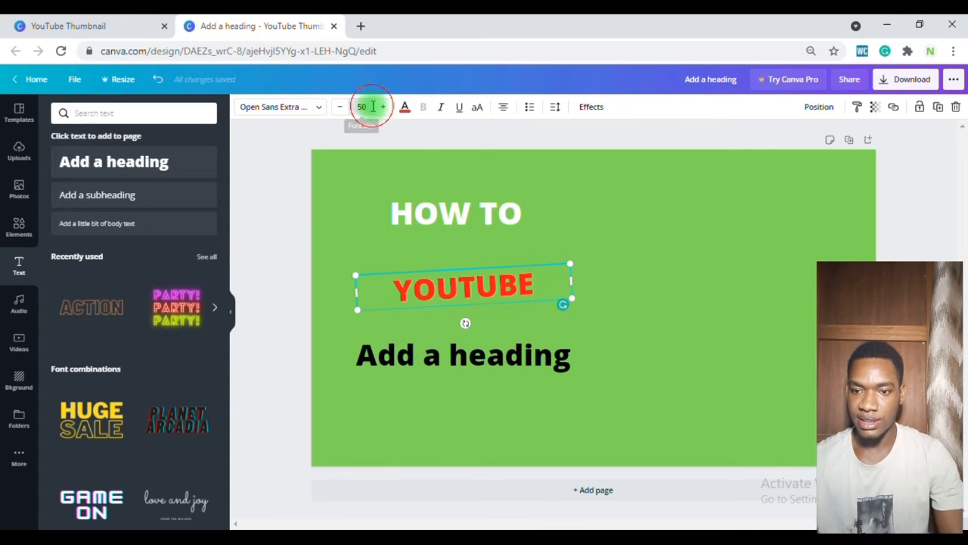
Step: Set the YOUTUBE heading's font size to 100 and widen its box so the word fits on one line
click(362, 107)
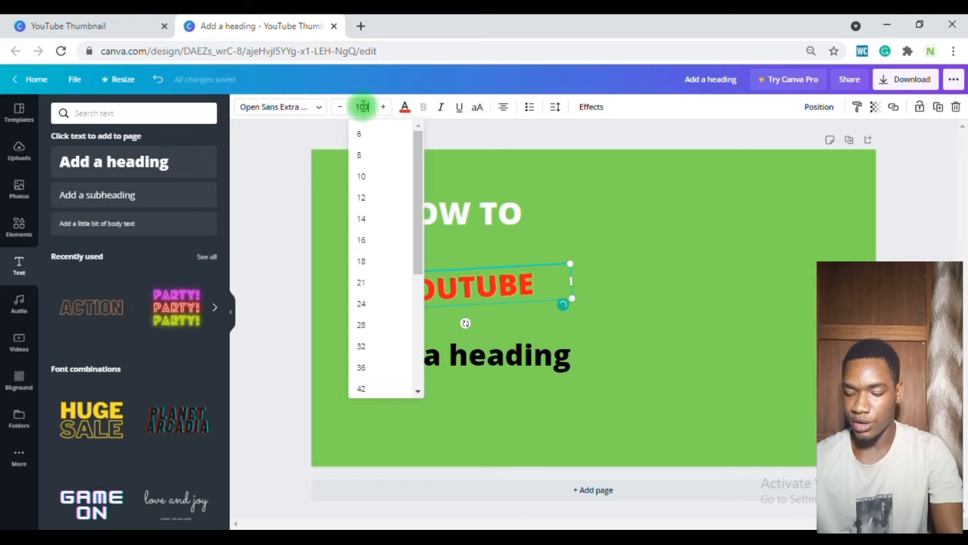
key(Return)
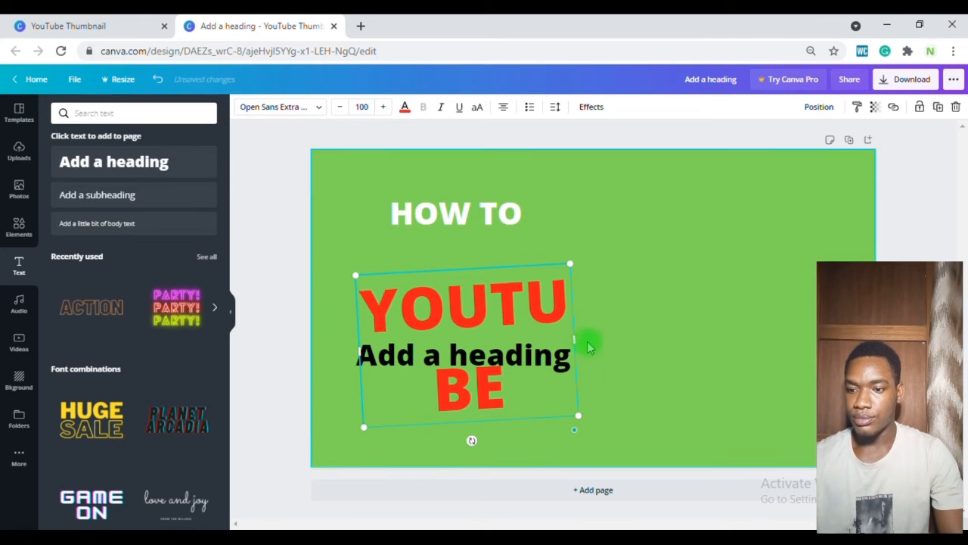
drag(599, 327, 647, 303)
click(376, 268)
drag(391, 285, 385, 281)
Step: Enlarge the HOW TO heading slightly and shift it to the right
click(403, 198)
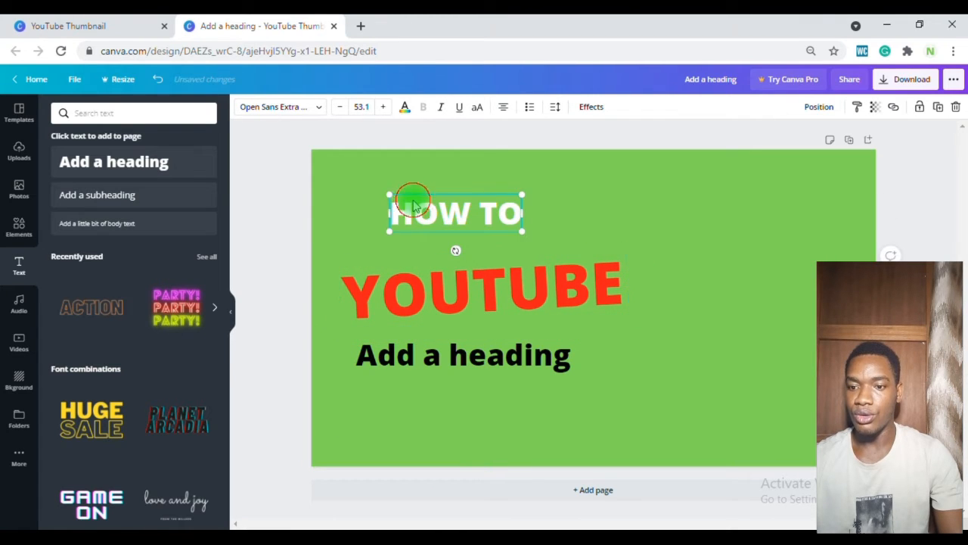
drag(386, 192, 364, 190)
drag(437, 214, 463, 218)
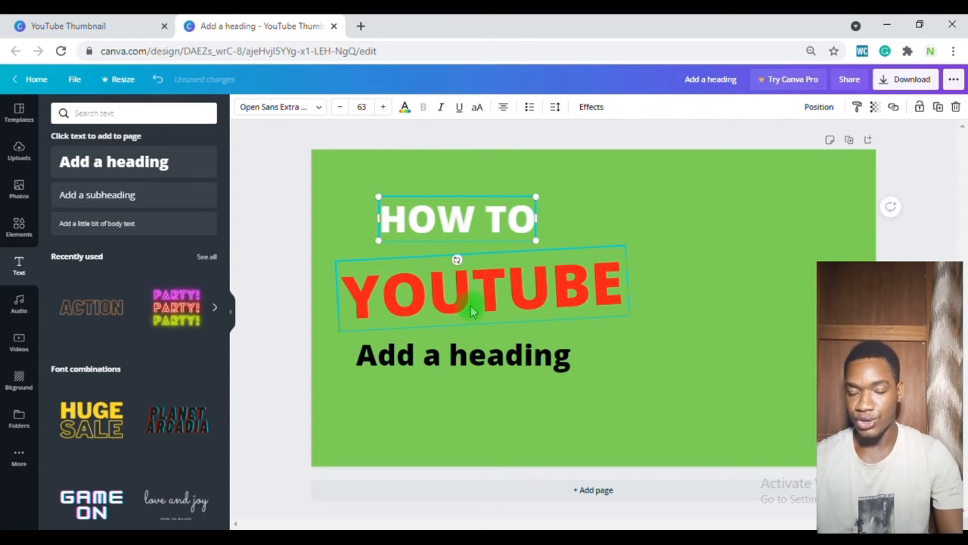
Step: Replace the third heading's text with THUMBNAIL in white
double_click(477, 355)
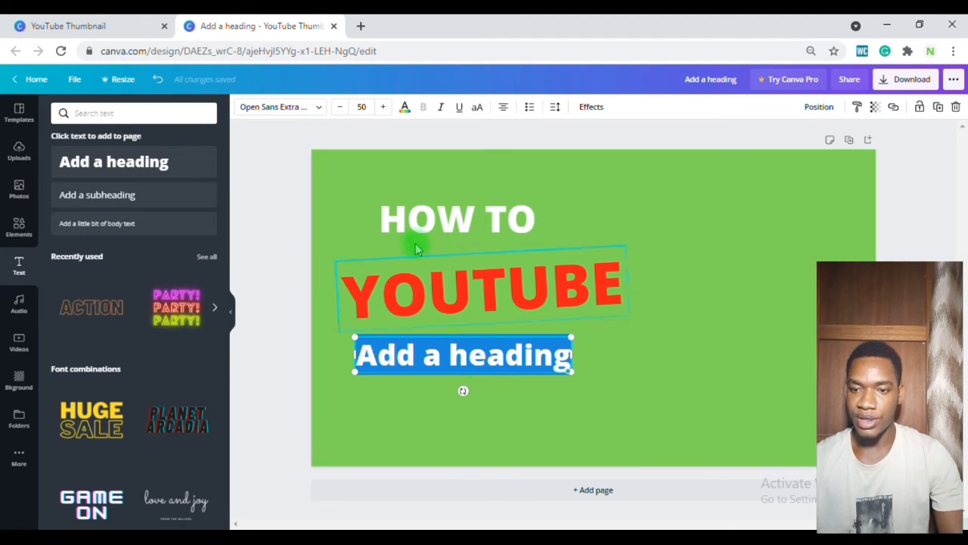
click(404, 108)
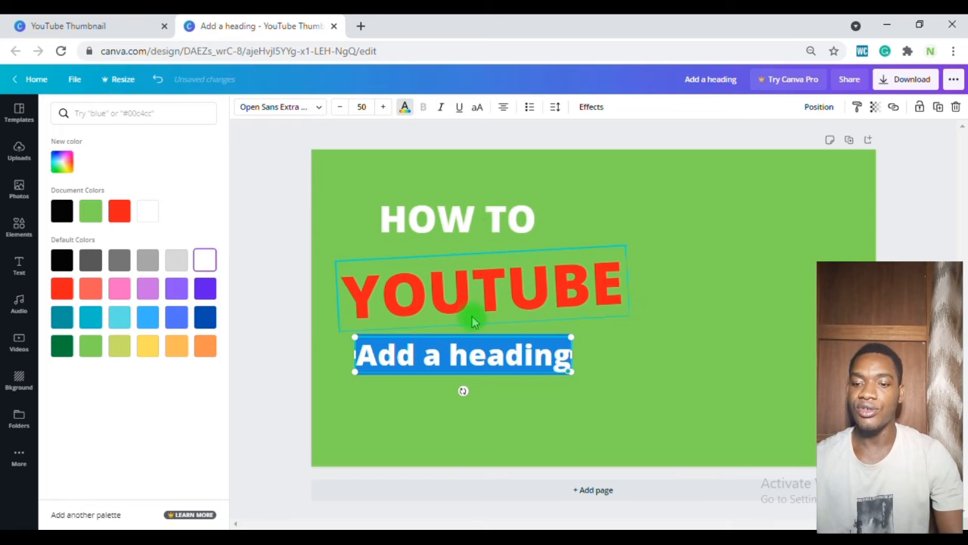
text(TH)
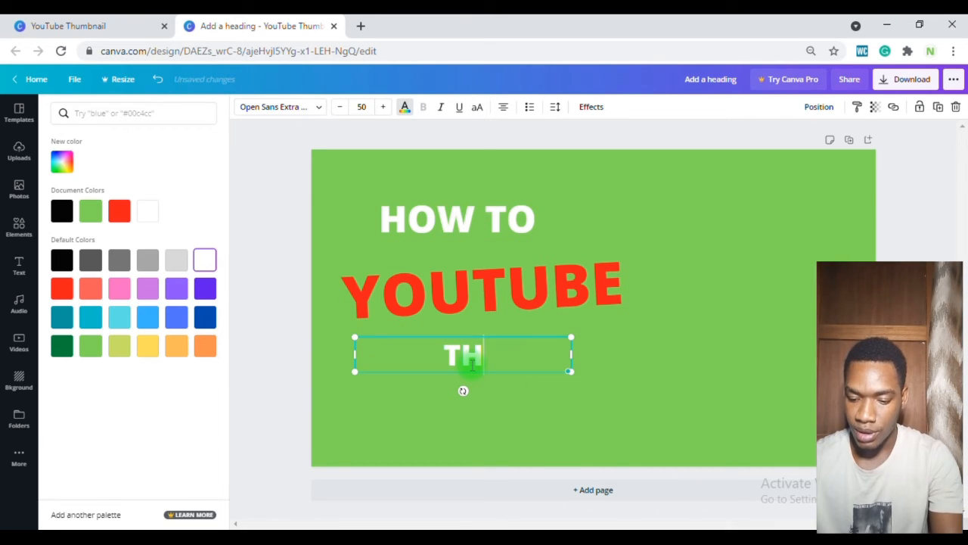
text(UMBNAIL)
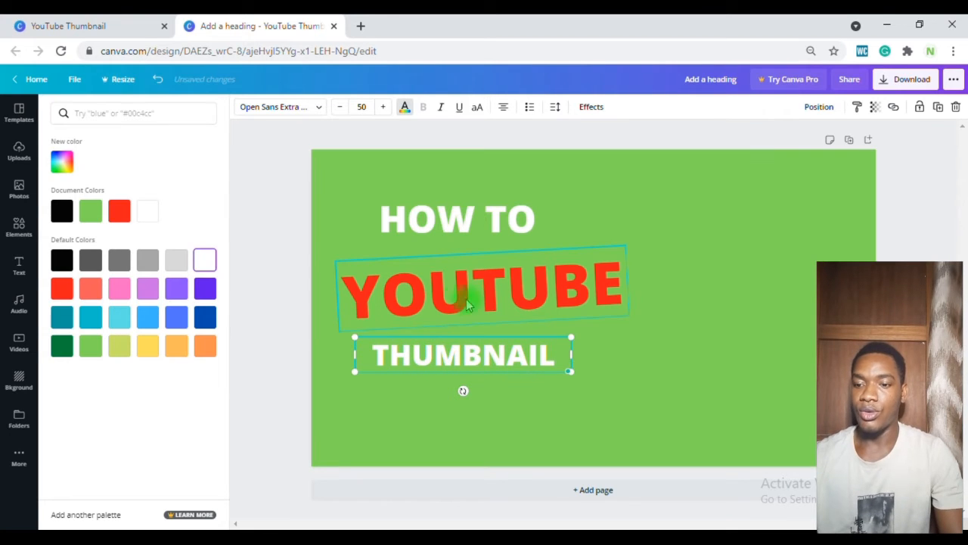
Step: Enlarge the YOUTUBE heading slightly
click(456, 303)
drag(334, 262, 322, 253)
Step: Enlarge the THUMBNAIL heading, move it lower and tilt it slightly
click(459, 354)
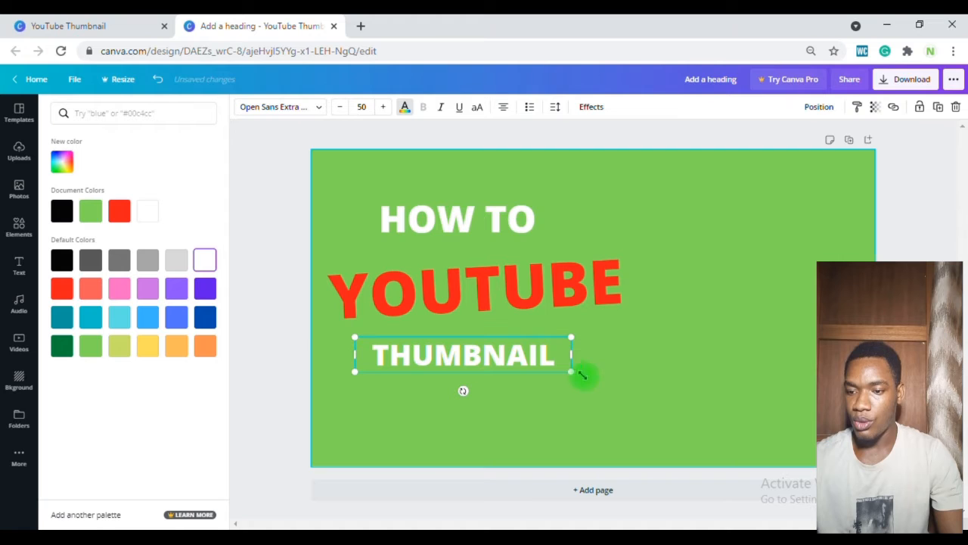
drag(571, 371, 633, 396)
drag(499, 359, 488, 381)
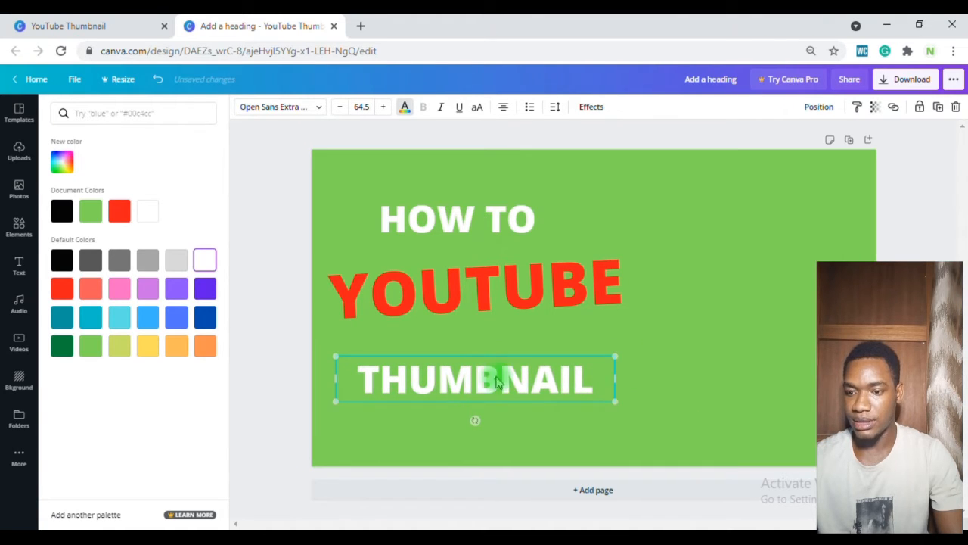
drag(476, 418, 481, 412)
Step: Nudge HOW TO slightly and move the YOUTUBE heading lower
drag(472, 227, 463, 223)
drag(469, 277, 464, 300)
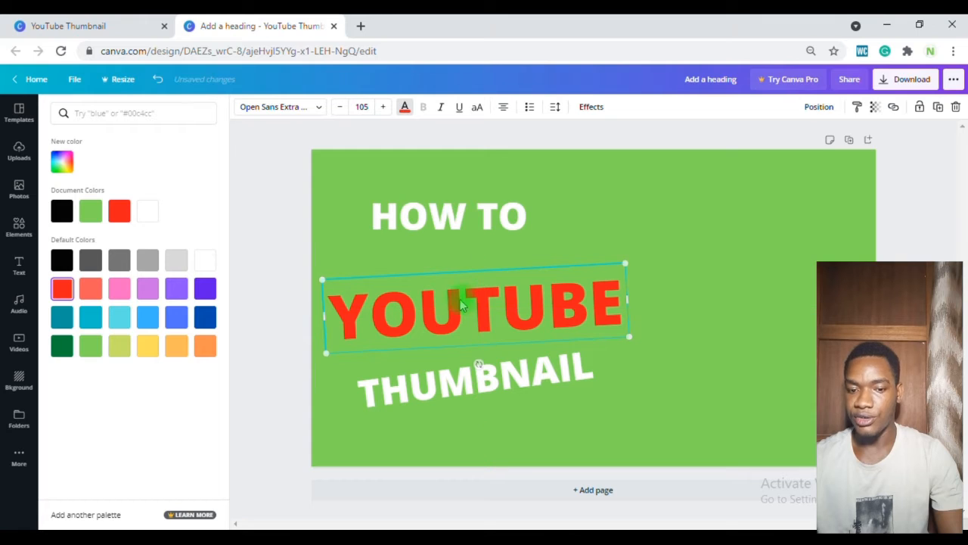
Step: Add another heading and replace its text with CREATE
click(19, 265)
click(163, 170)
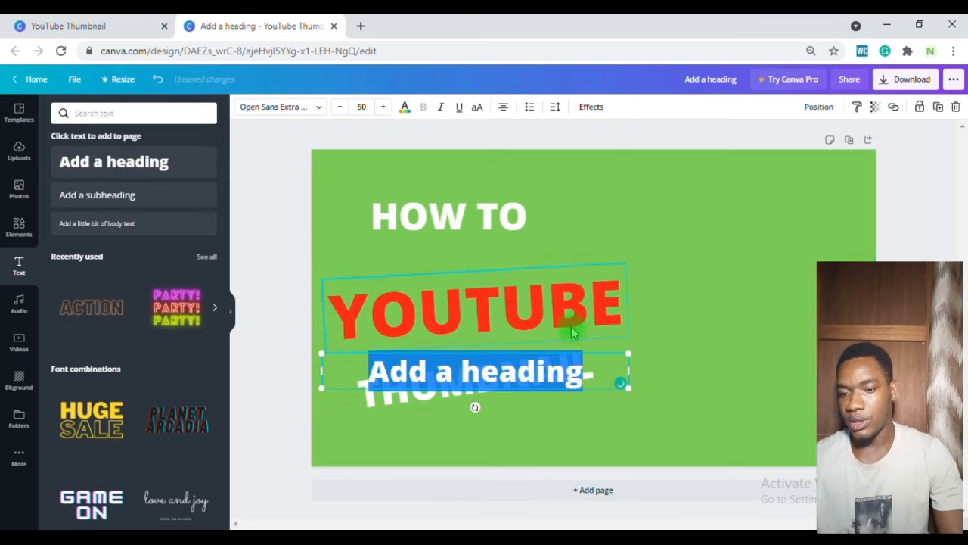
text(CRE)
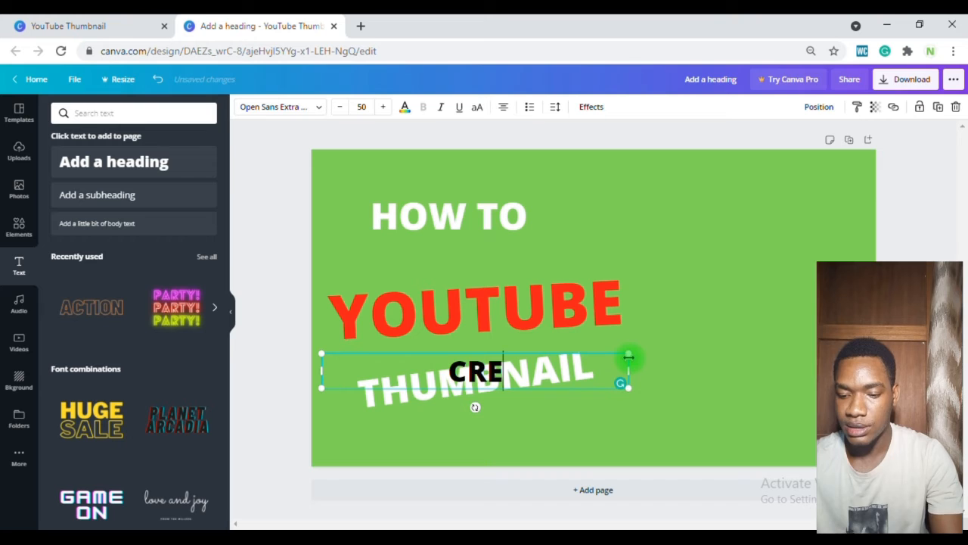
text(ATE)
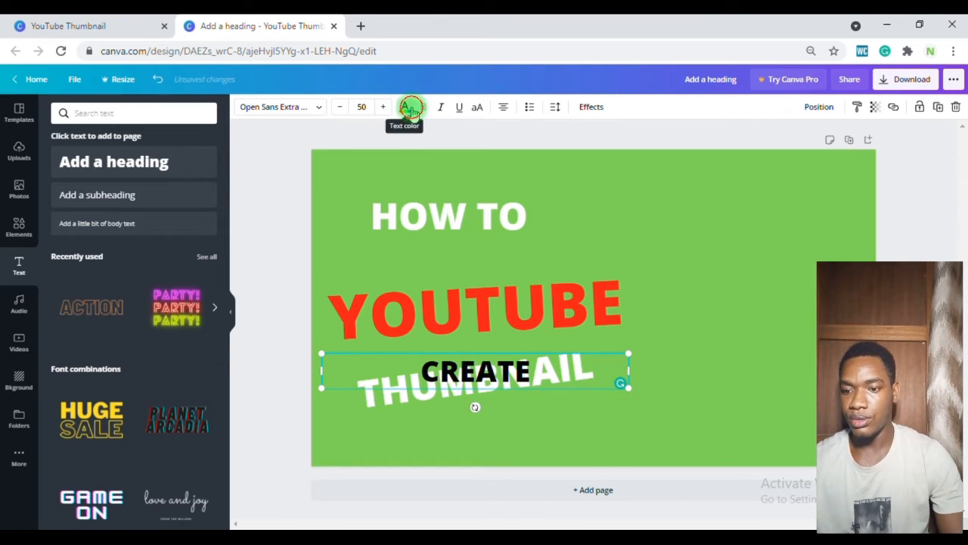
Step: Set the CREATE heading's text colour to black
click(405, 107)
click(62, 260)
click(574, 372)
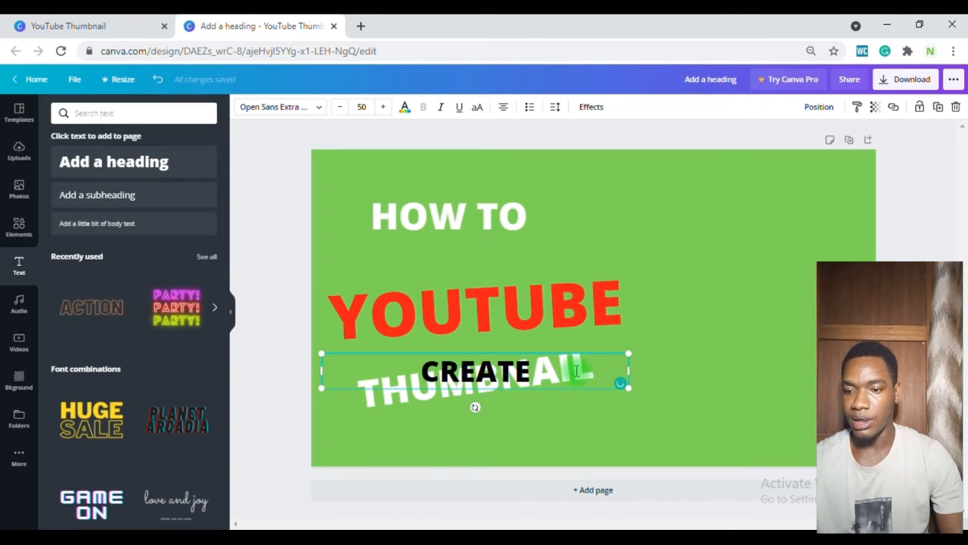
click(635, 416)
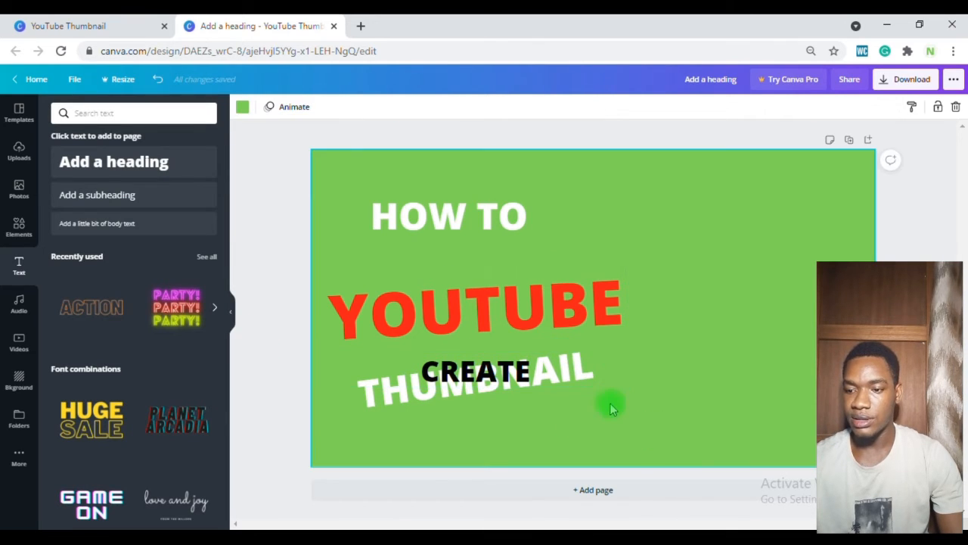
Step: Move the CREATE heading between HOW TO and YOUTUBE
click(552, 369)
drag(552, 316, 545, 258)
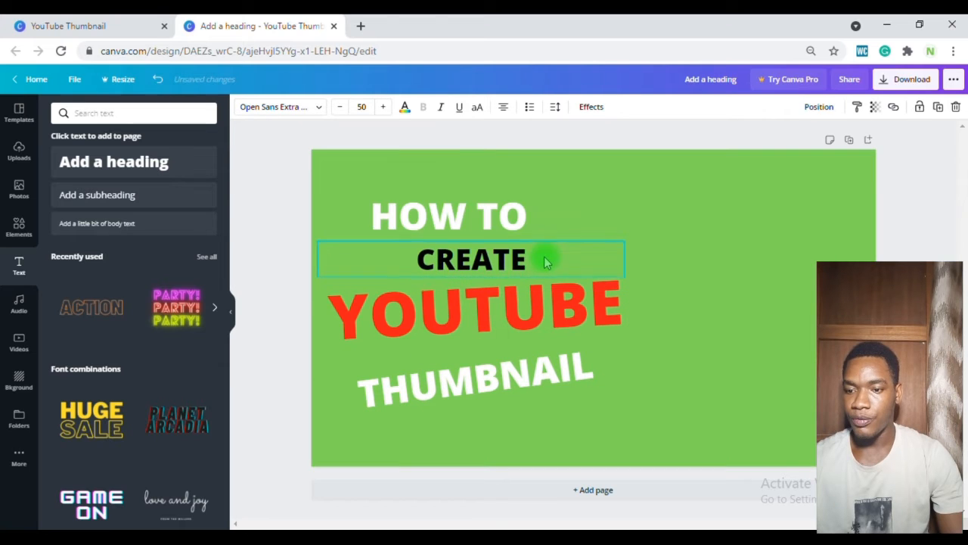
Step: Move the HOW TO heading higher and enlarge it
drag(490, 217, 492, 205)
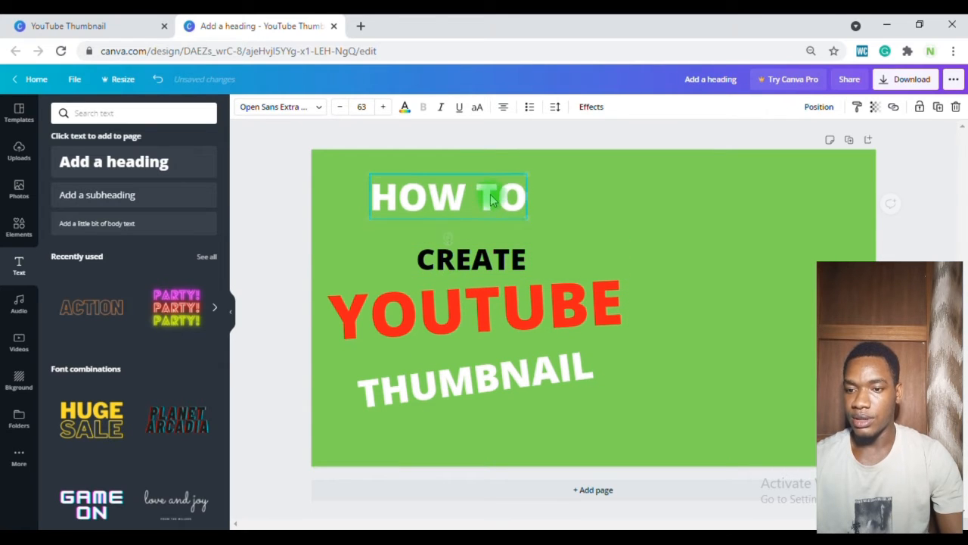
mouse_move(528, 200)
mouse_down()
mouse_move(565, 201)
mouse_move(518, 192)
mouse_up()
drag(364, 173, 342, 157)
drag(558, 215, 571, 213)
Step: Set the CREATE heading's font size to 80 and move it slightly higher
click(386, 259)
drag(317, 240, 316, 241)
click(362, 106)
text(8)
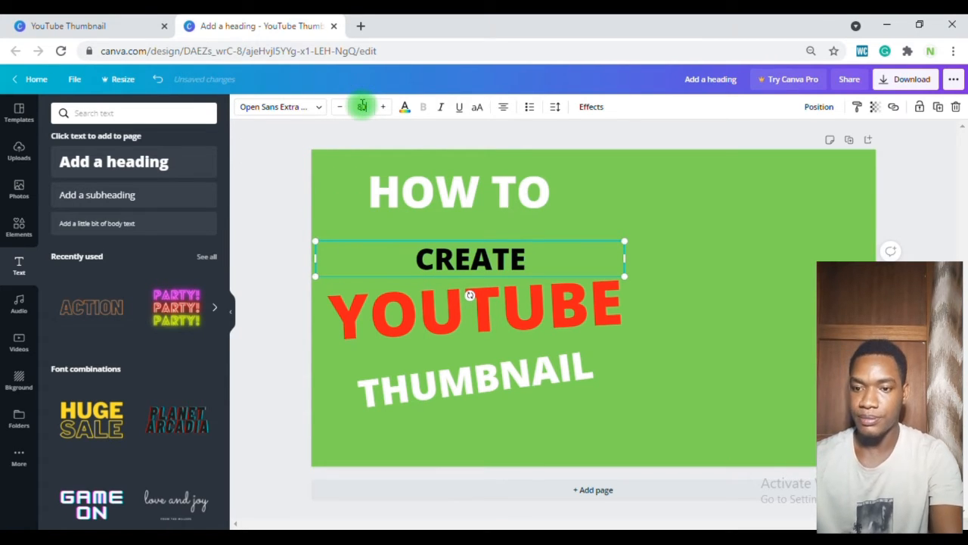
text(0)
key(Return)
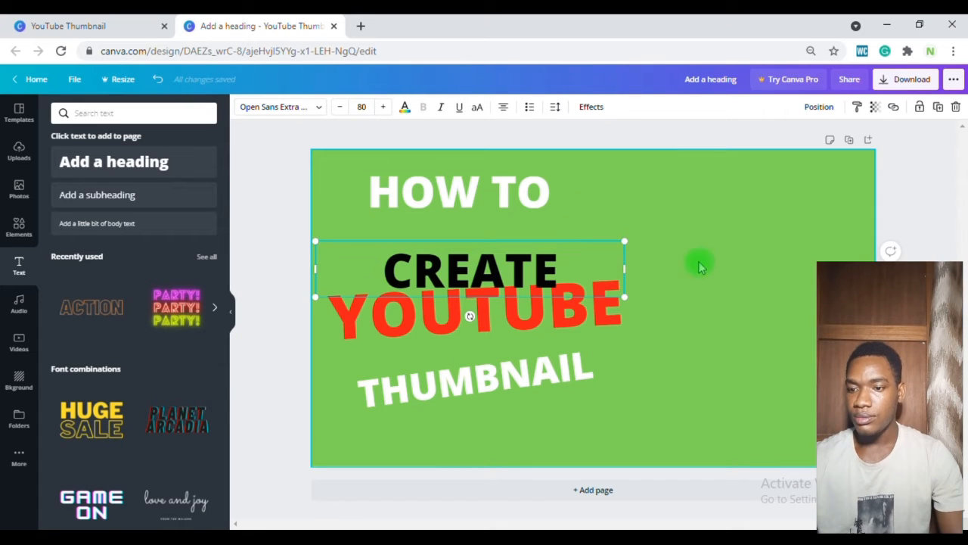
click(703, 269)
drag(528, 249, 524, 233)
Step: Nudge the YOUTUBE heading and move the THUMBNAIL heading slightly lower
click(534, 299)
drag(534, 307, 536, 310)
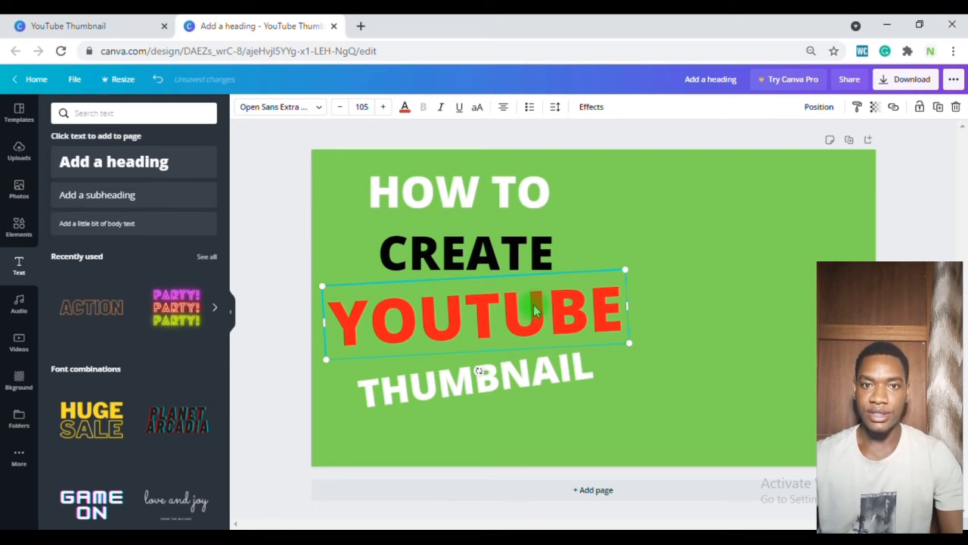
click(534, 382)
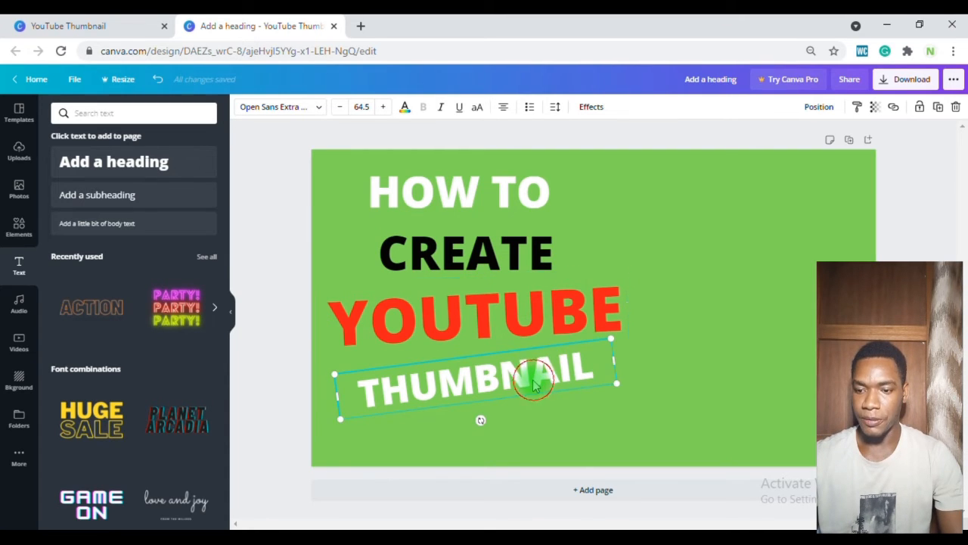
drag(532, 378, 539, 392)
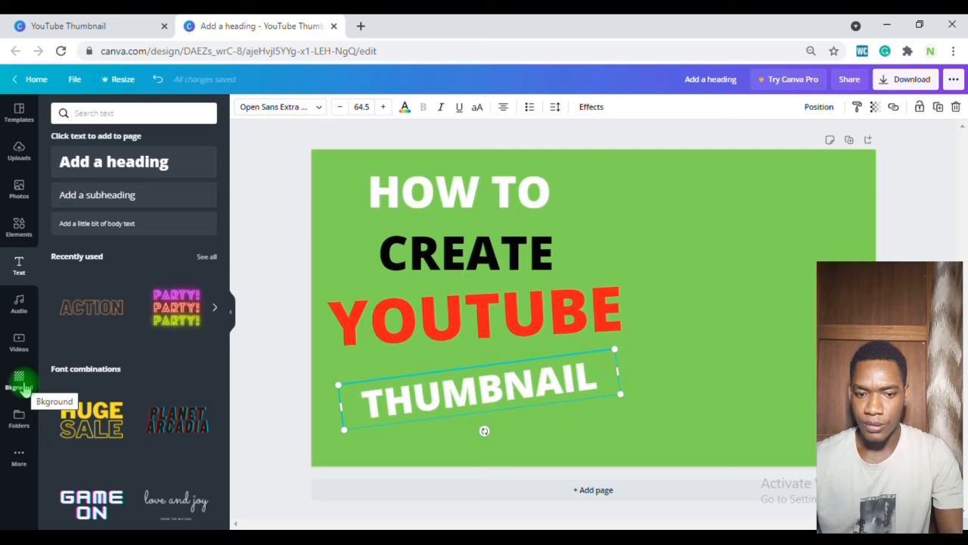
Step: Add a square shape and resize it into a red banner behind the HOW TO heading
click(21, 227)
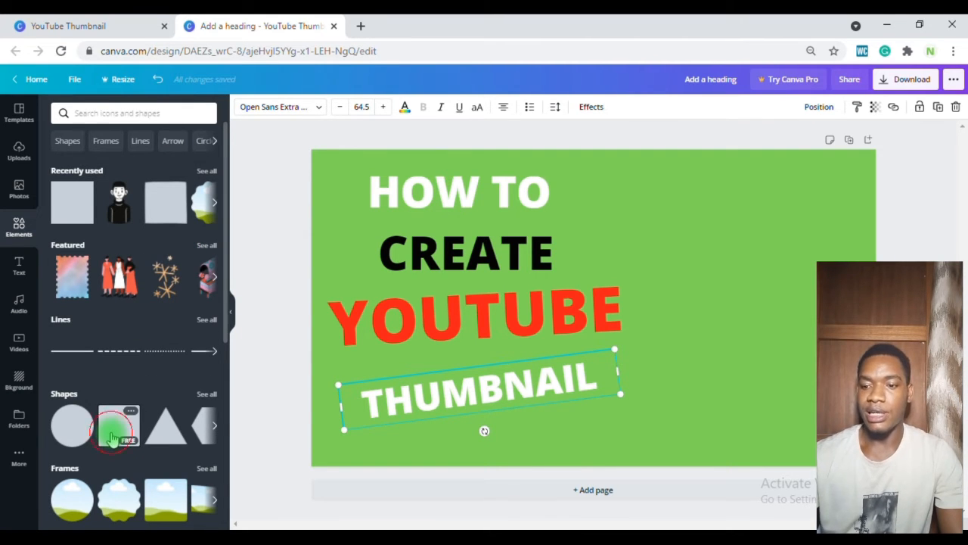
click(112, 433)
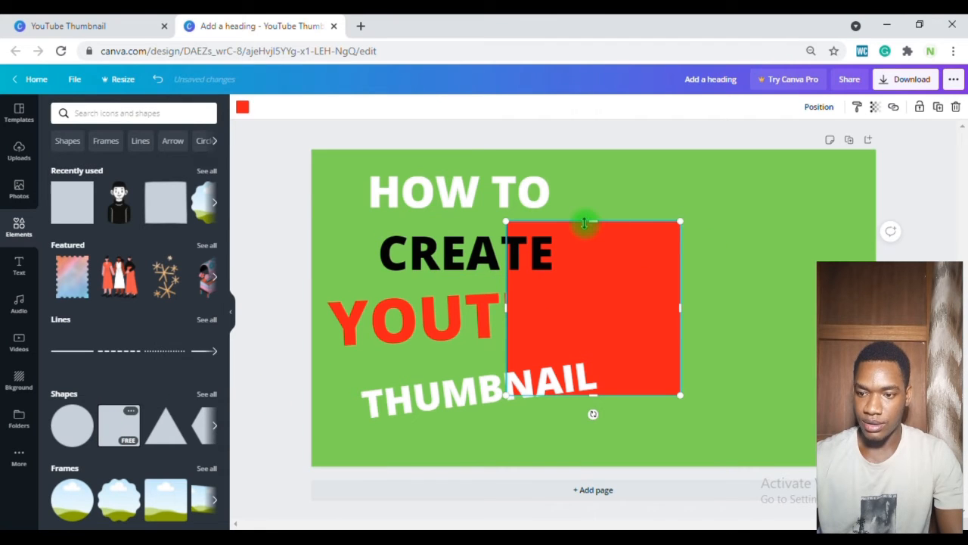
drag(595, 221, 485, 202)
drag(542, 196, 570, 195)
drag(367, 198, 354, 196)
drag(463, 166, 462, 161)
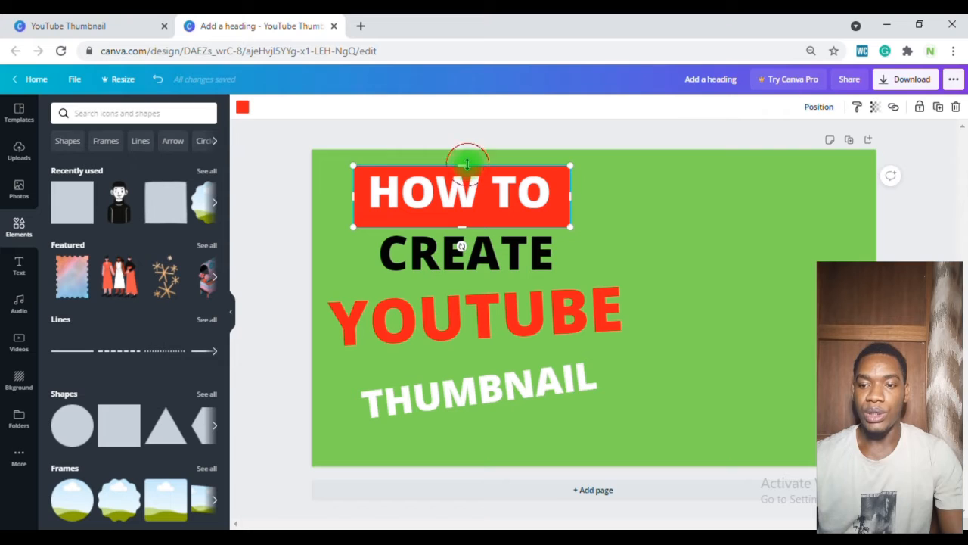
drag(466, 160, 466, 158)
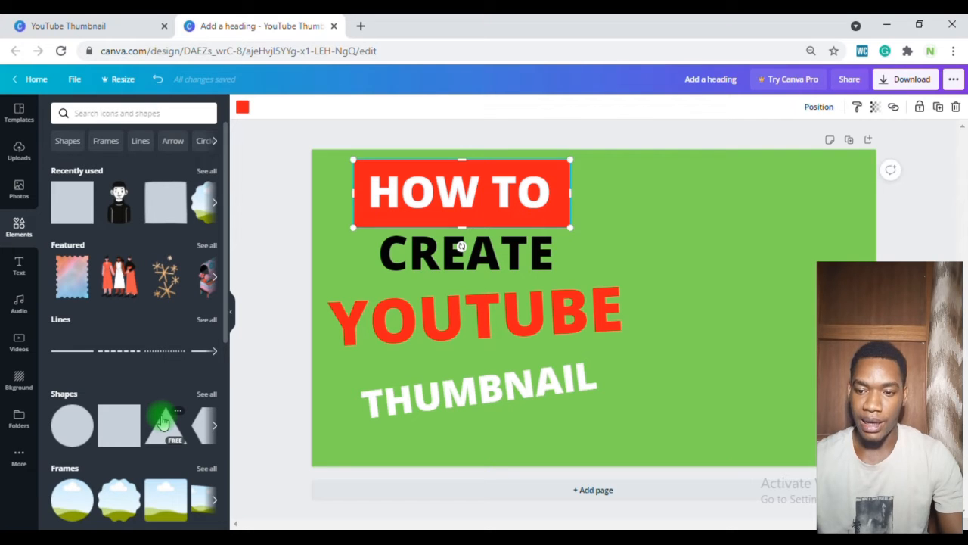
Step: Add a square shape, stretch it into a wide rectangle beside the YOUTUBE heading, and colour it white
click(108, 433)
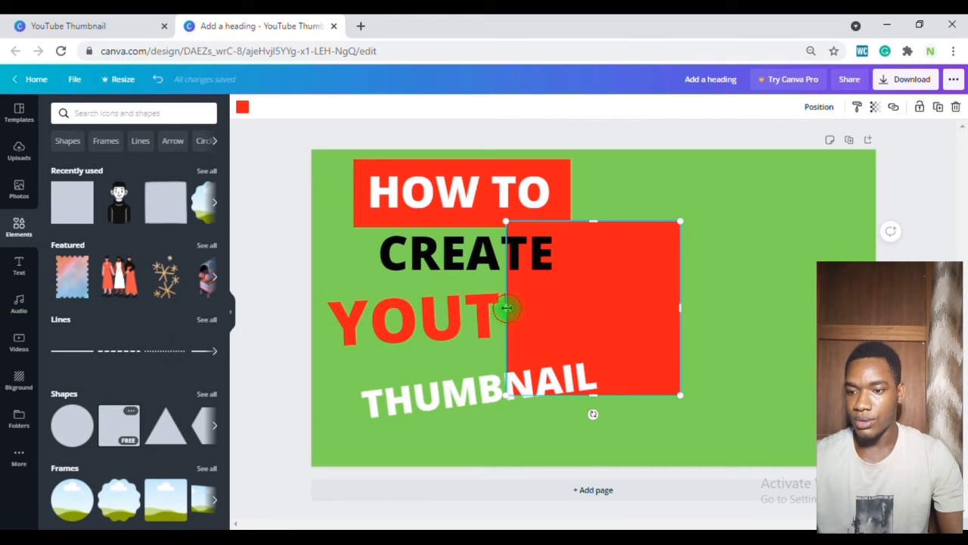
drag(507, 307, 490, 308)
drag(584, 220, 608, 323)
drag(629, 361, 643, 322)
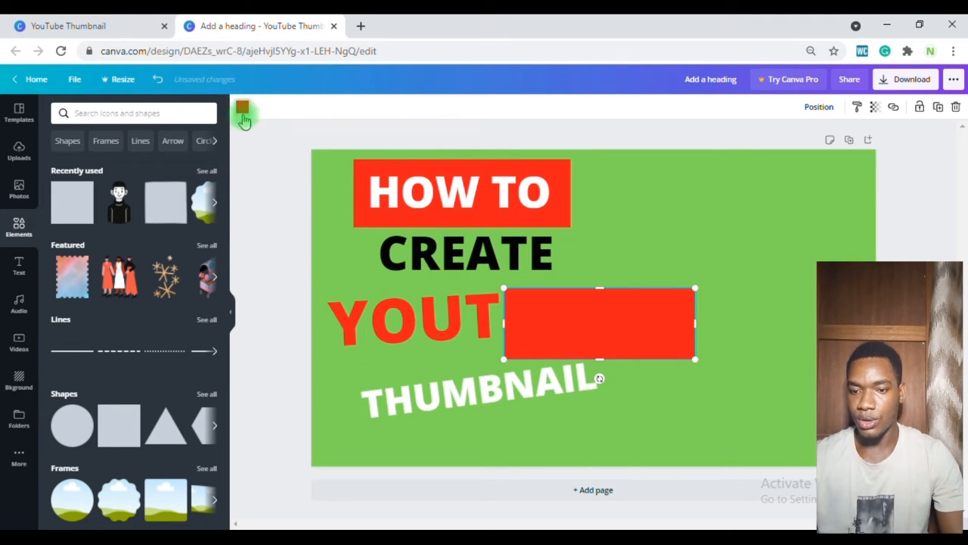
click(242, 108)
click(206, 261)
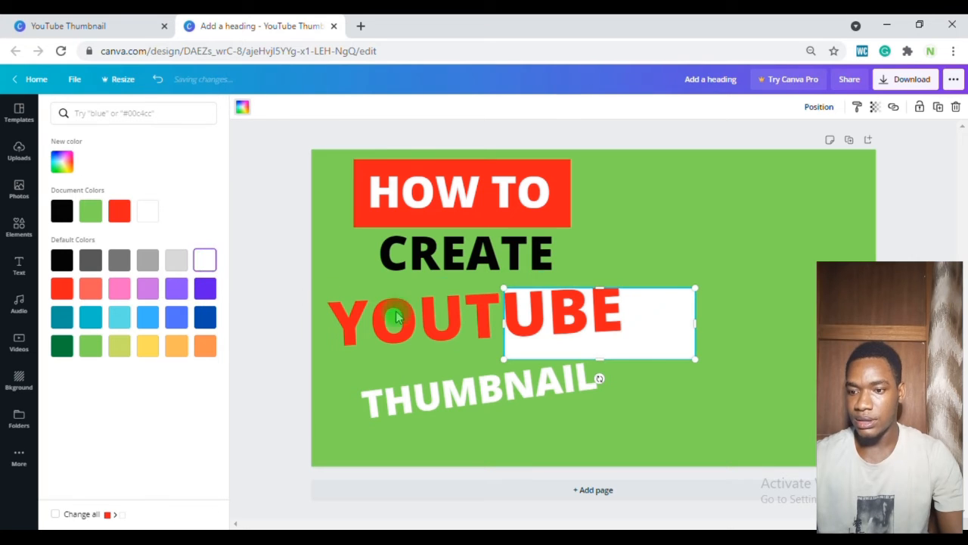
Step: Stretch the white rectangle across the YOUTUBE heading and tilt it slightly into a banner behind the text
drag(504, 323, 323, 316)
drag(695, 320, 662, 319)
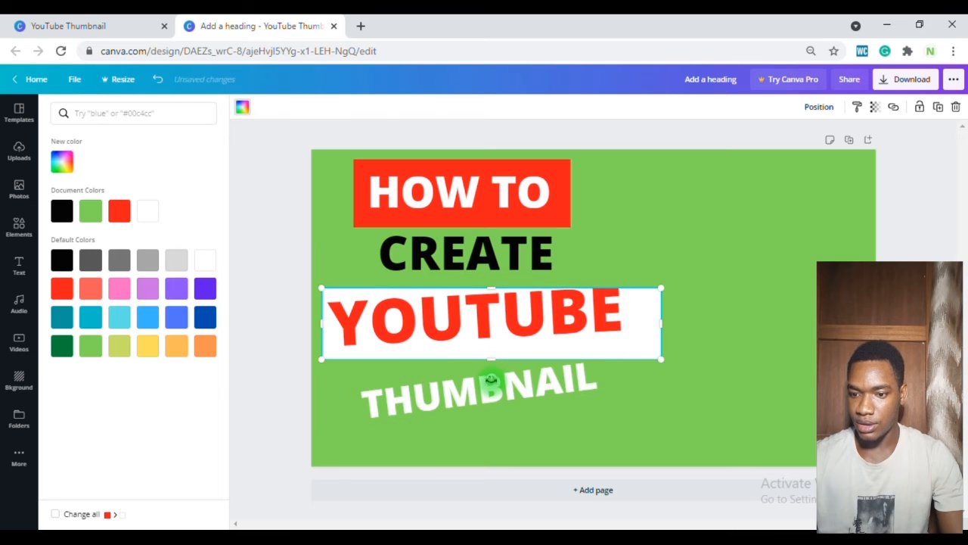
mouse_move(491, 363)
mouse_down()
mouse_move(507, 371)
mouse_move(494, 378)
mouse_up()
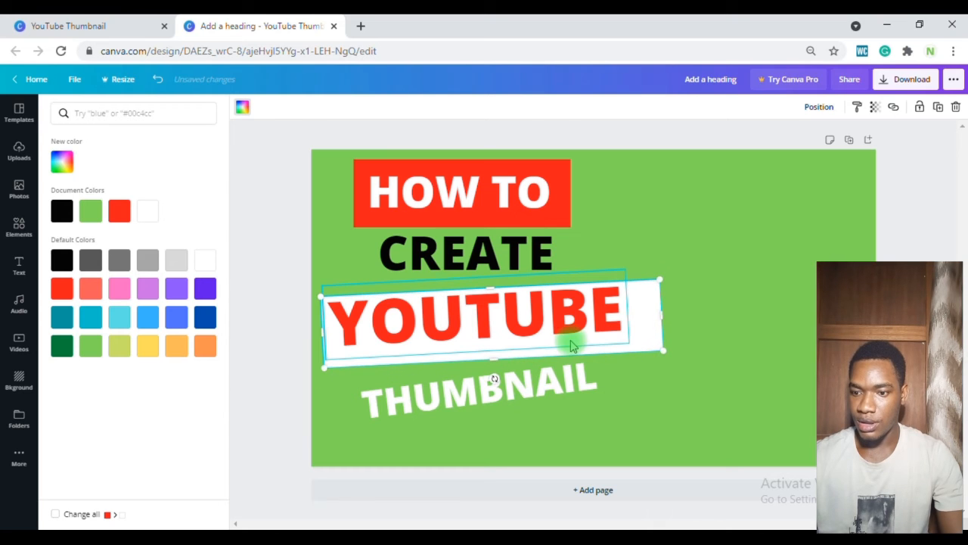
click(571, 344)
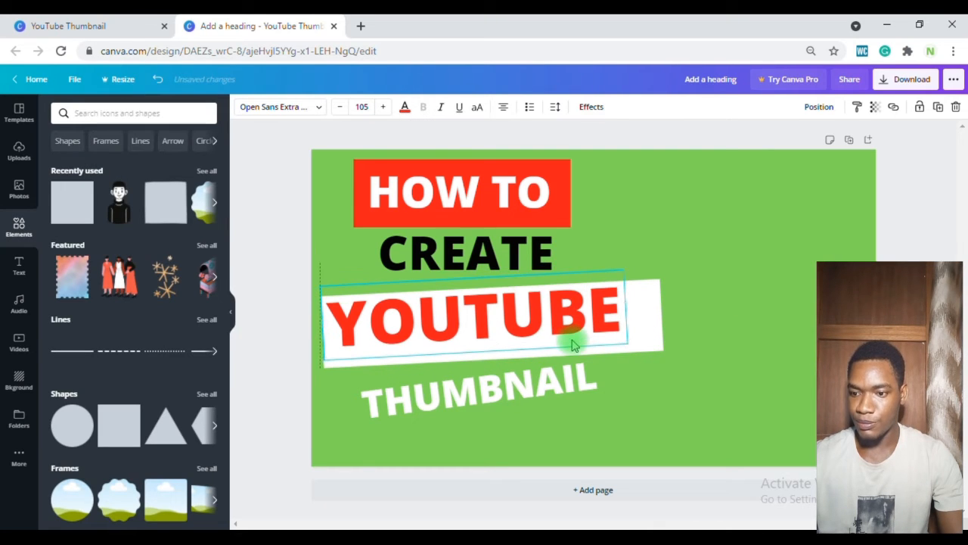
mouse_move(631, 324)
mouse_down()
mouse_move(621, 321)
mouse_move(647, 322)
mouse_up()
click(647, 321)
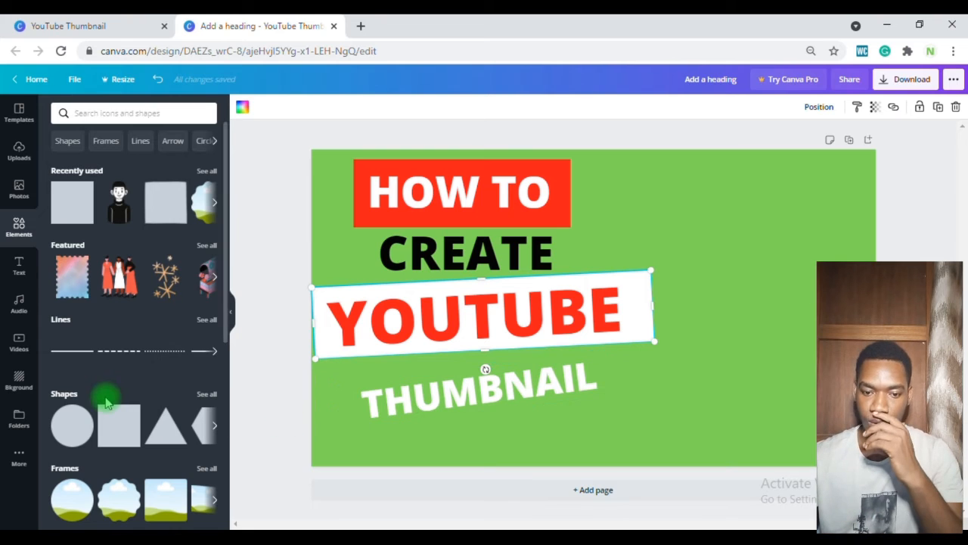
Step: Add another red square and resize, move and tilt it into a banner behind the THUMBNAIL heading
click(124, 419)
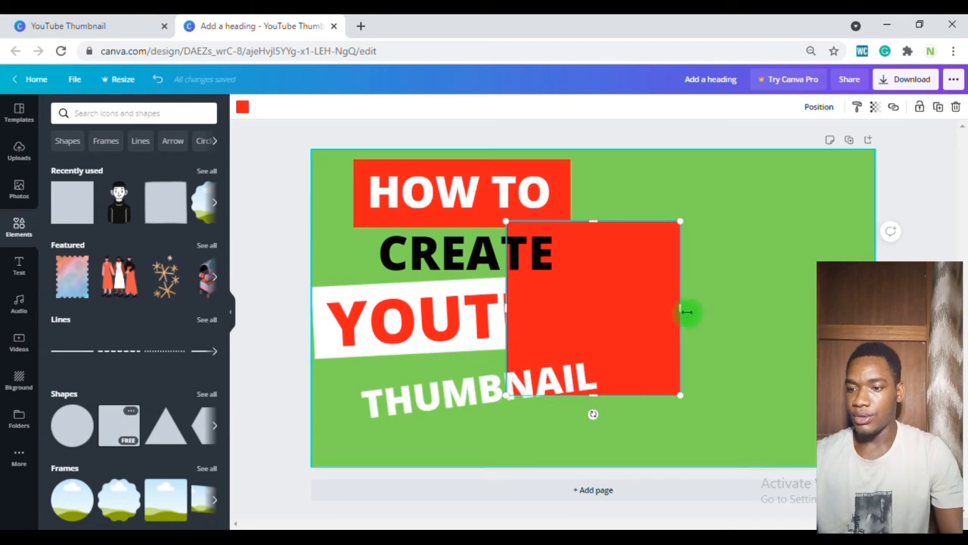
drag(712, 301, 746, 285)
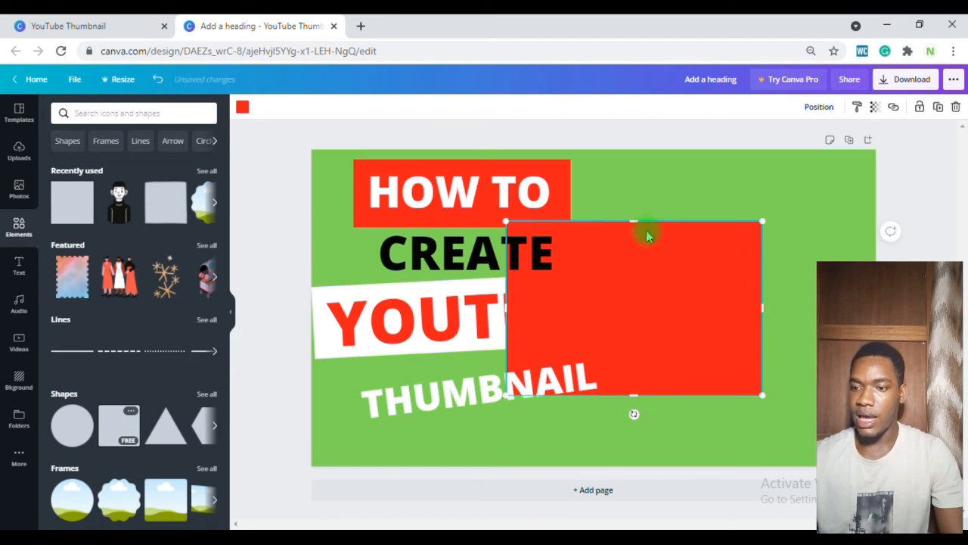
drag(637, 219, 655, 354)
drag(639, 390, 488, 418)
drag(623, 402, 637, 403)
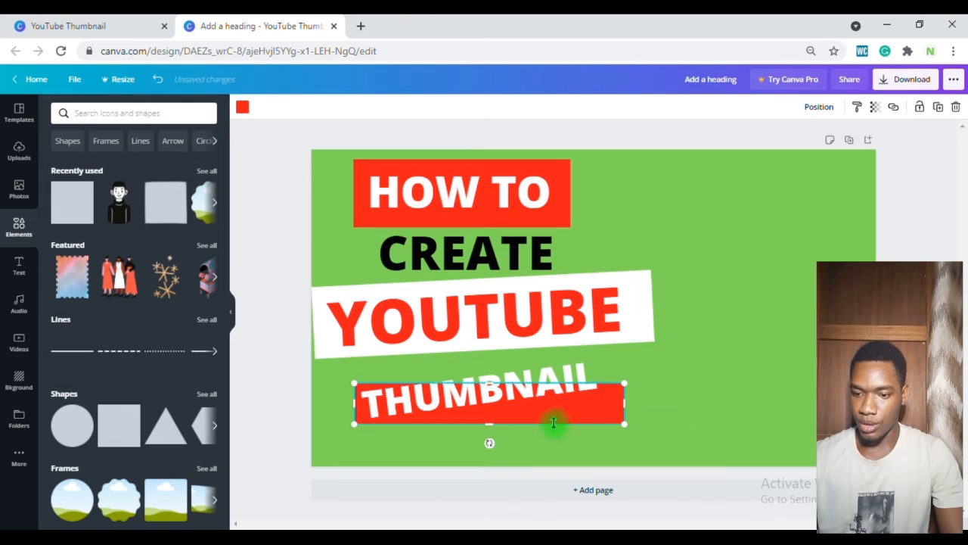
mouse_move(489, 443)
mouse_down()
mouse_move(511, 439)
mouse_move(490, 436)
mouse_up()
drag(536, 411, 532, 399)
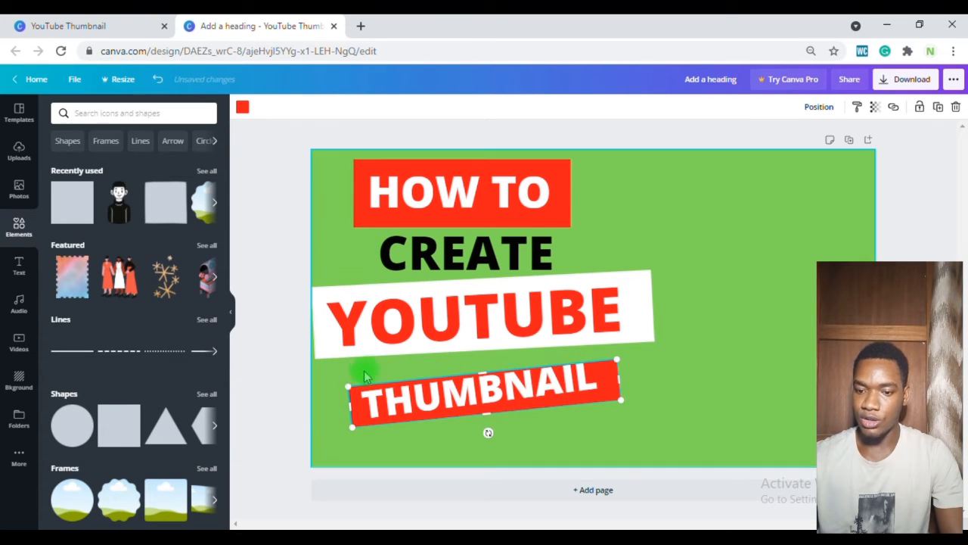
drag(344, 389, 338, 386)
drag(616, 351, 633, 346)
click(601, 439)
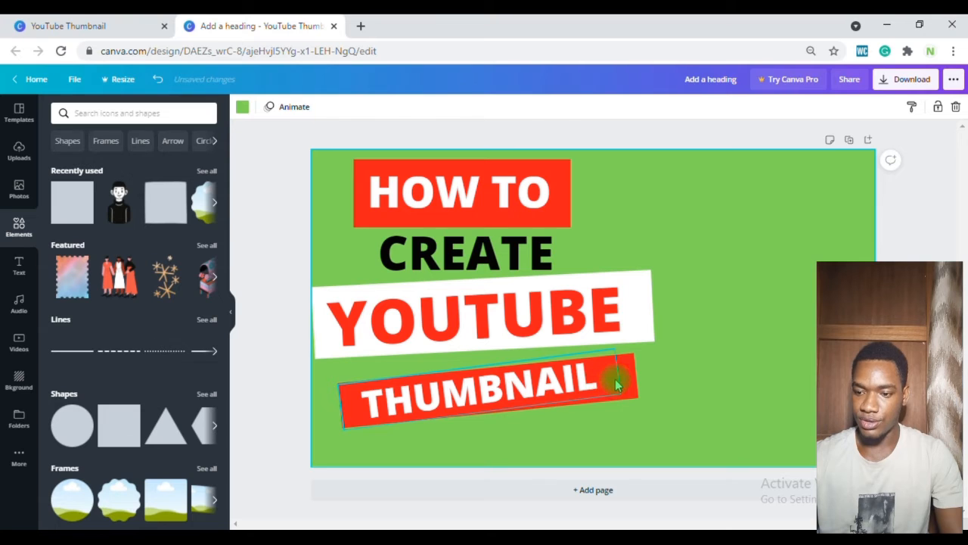
Step: Nudge the red banner behind the THUMBNAIL heading slightly lower
click(617, 386)
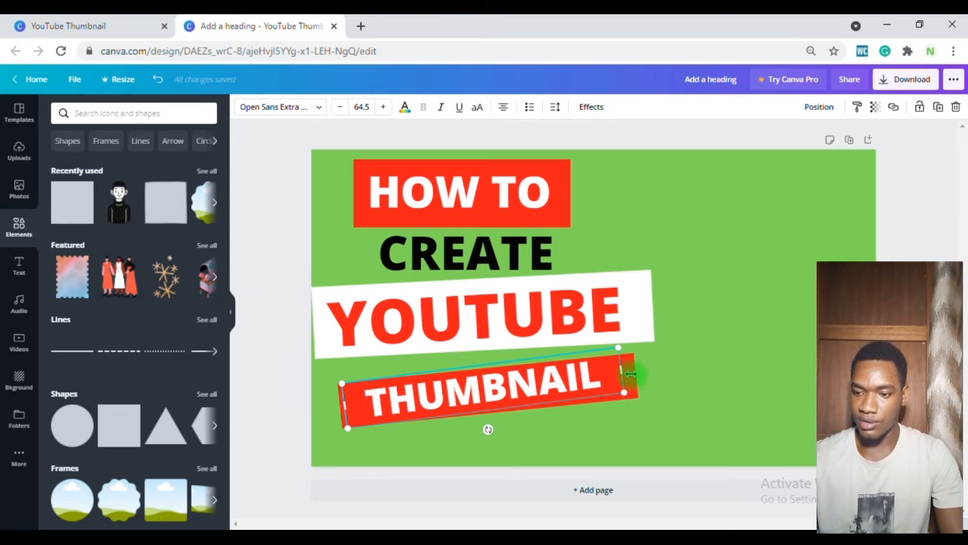
click(642, 405)
click(627, 375)
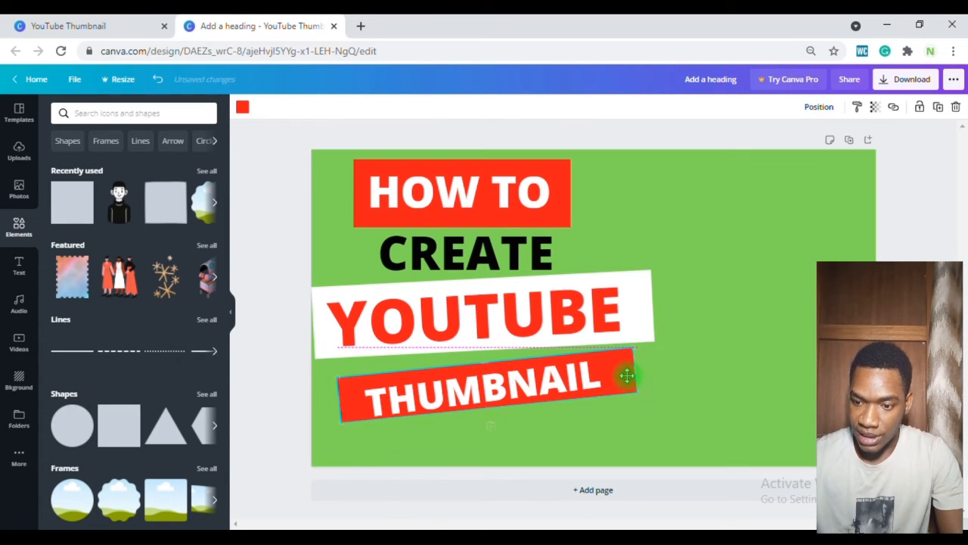
drag(627, 377, 627, 379)
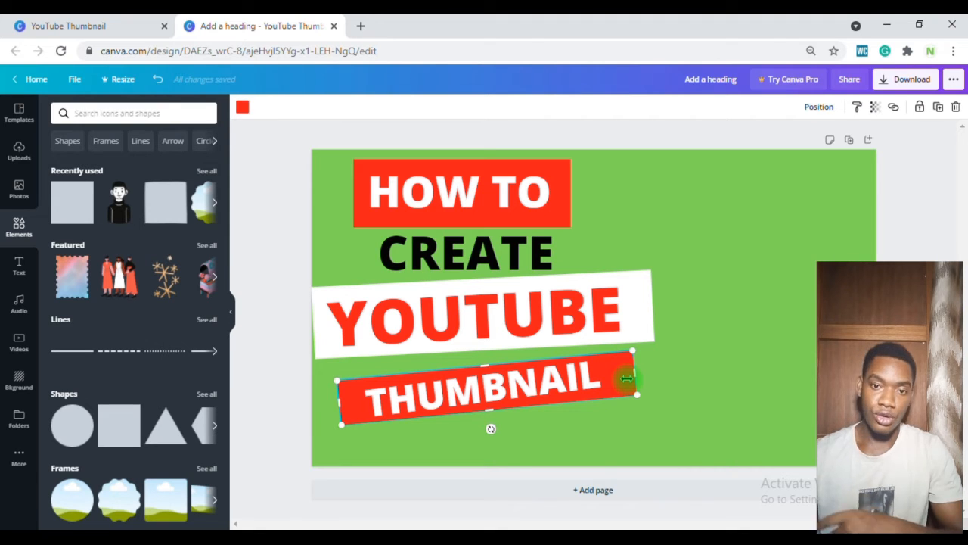
click(656, 373)
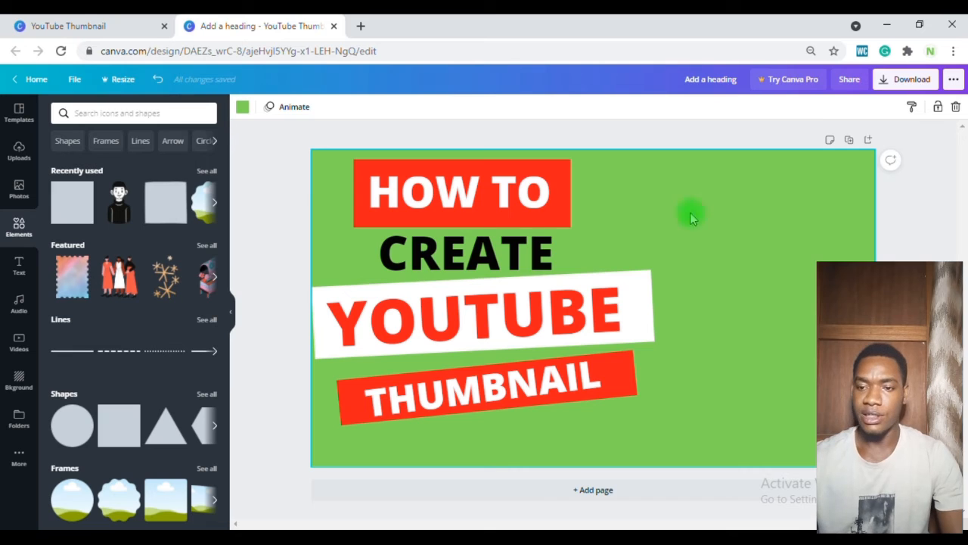
Step: Try several background colours and set the page background to white
click(243, 106)
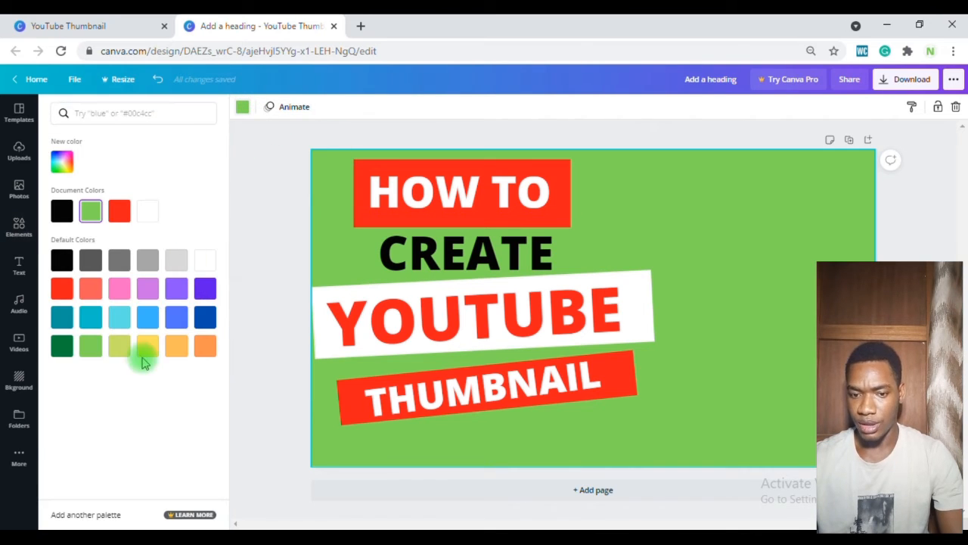
click(205, 261)
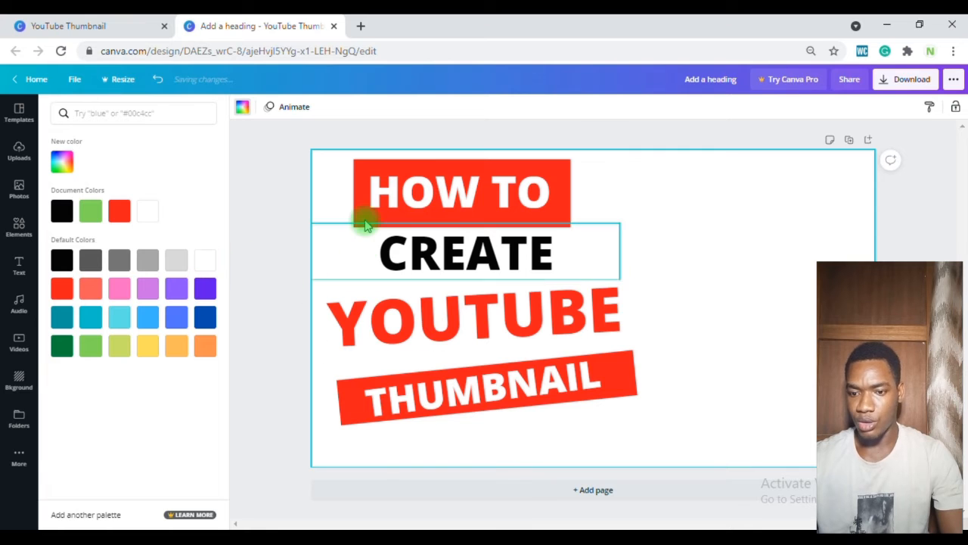
click(205, 317)
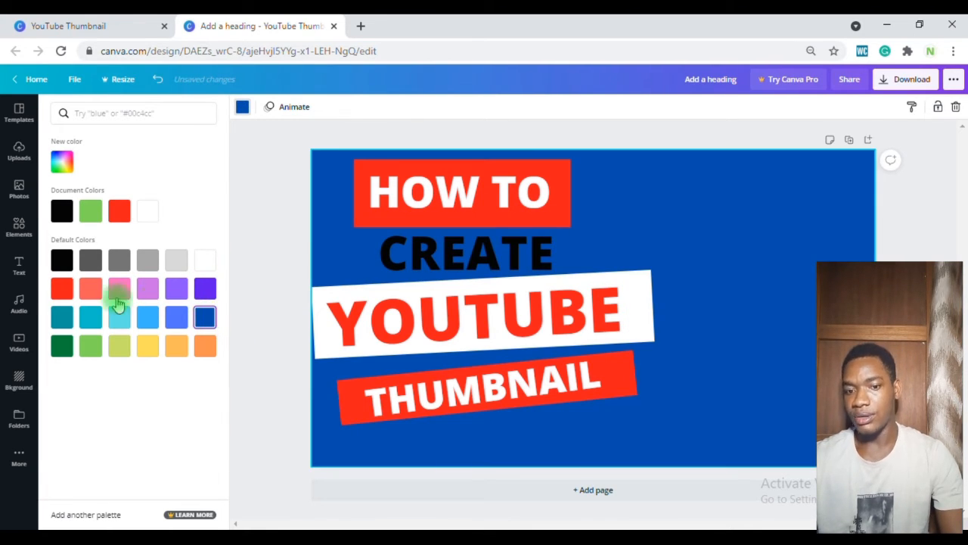
click(114, 319)
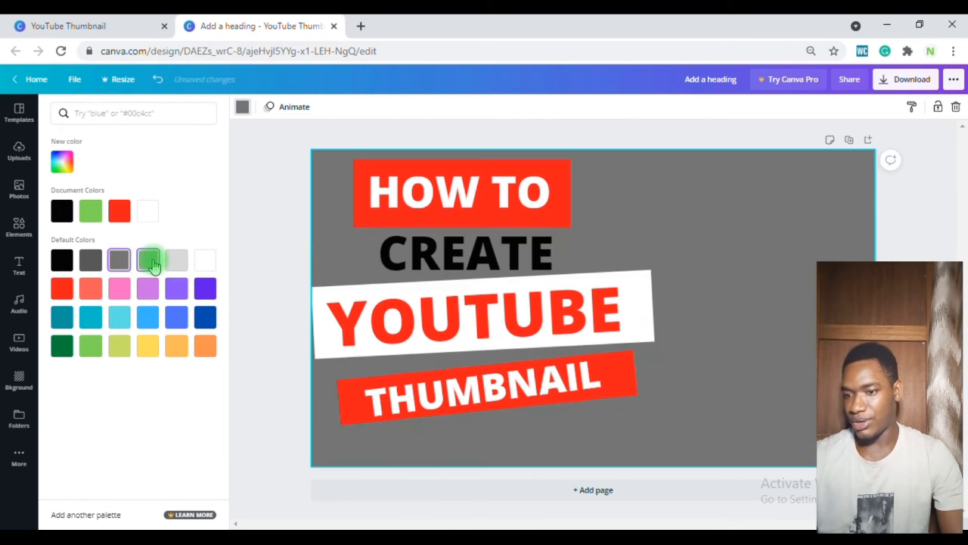
click(149, 260)
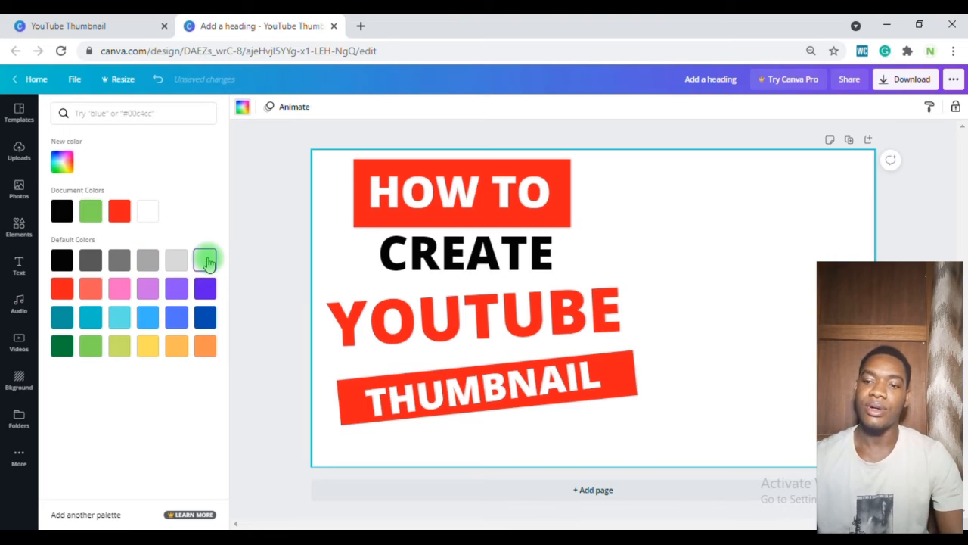
click(206, 261)
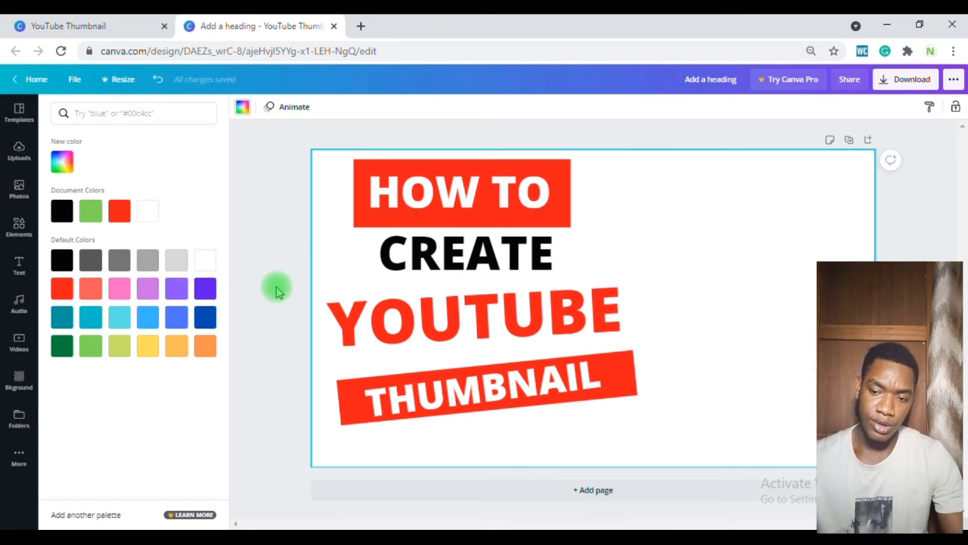
Step: Enlarge the THUMBNAIL heading to a font size of 72.5 on its banner
click(349, 414)
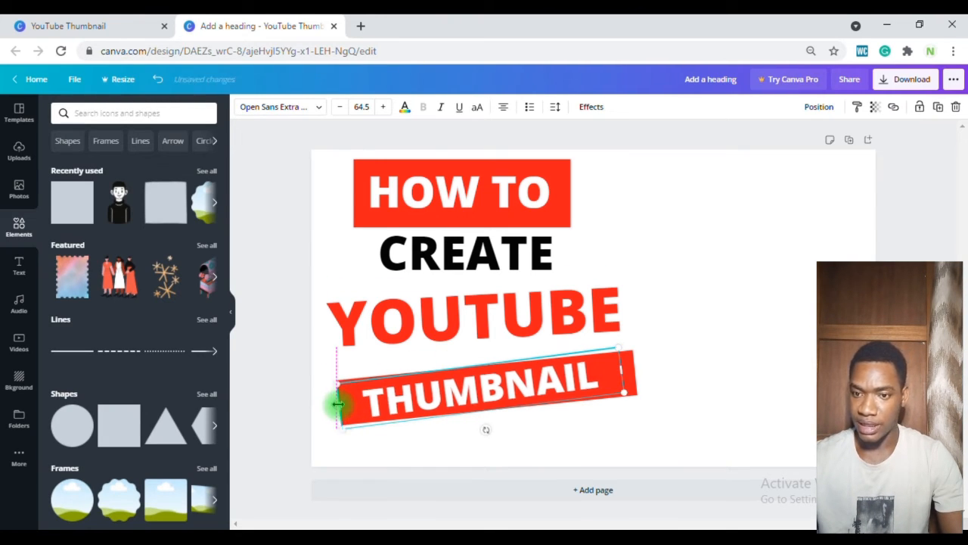
click(383, 106)
click(383, 106)
click(382, 107)
click(383, 107)
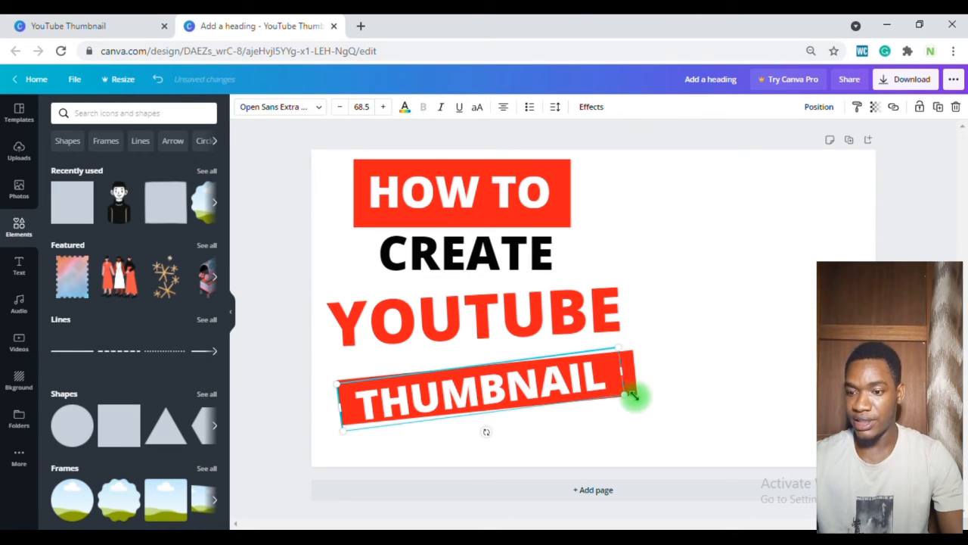
drag(634, 395, 640, 396)
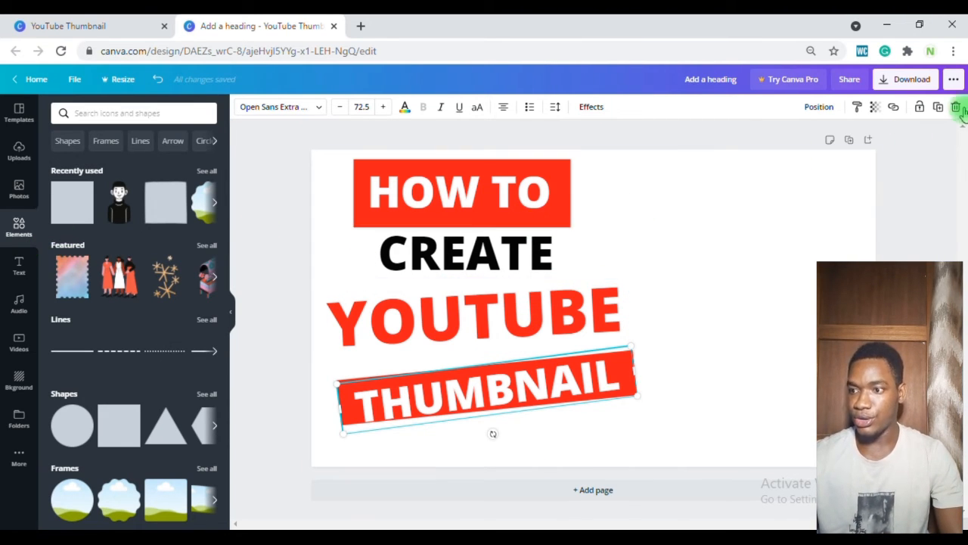
Step: Open the browser's downloads page and scroll through the downloaded files
click(954, 50)
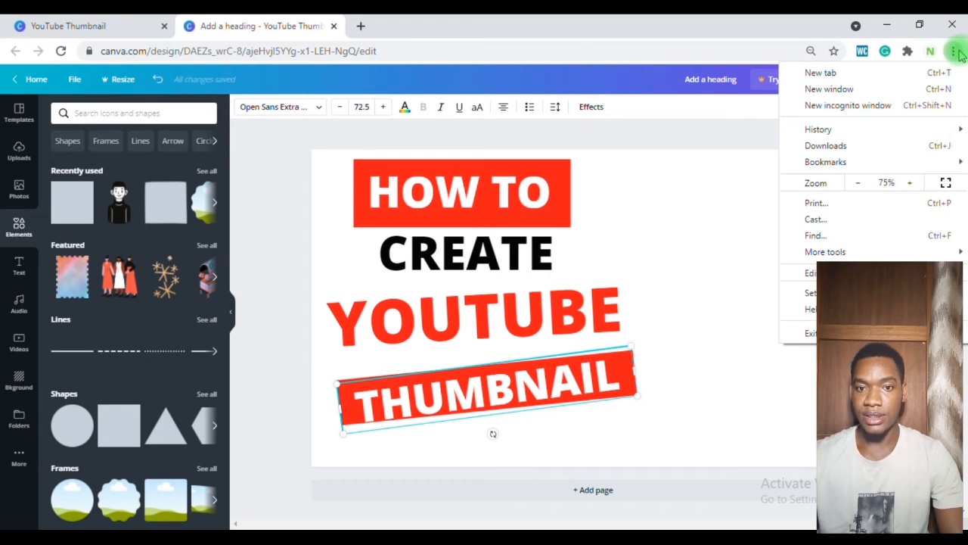
click(868, 149)
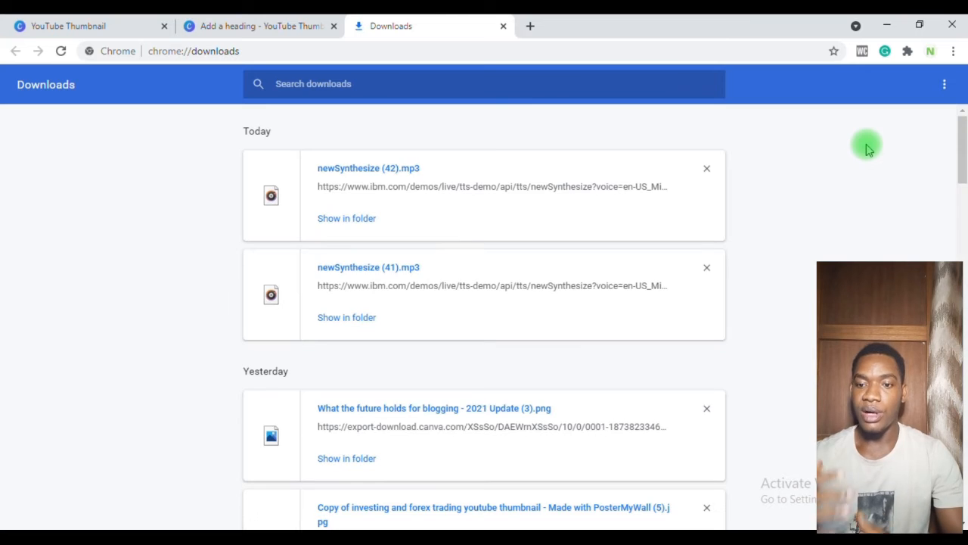
drag(962, 129, 961, 193)
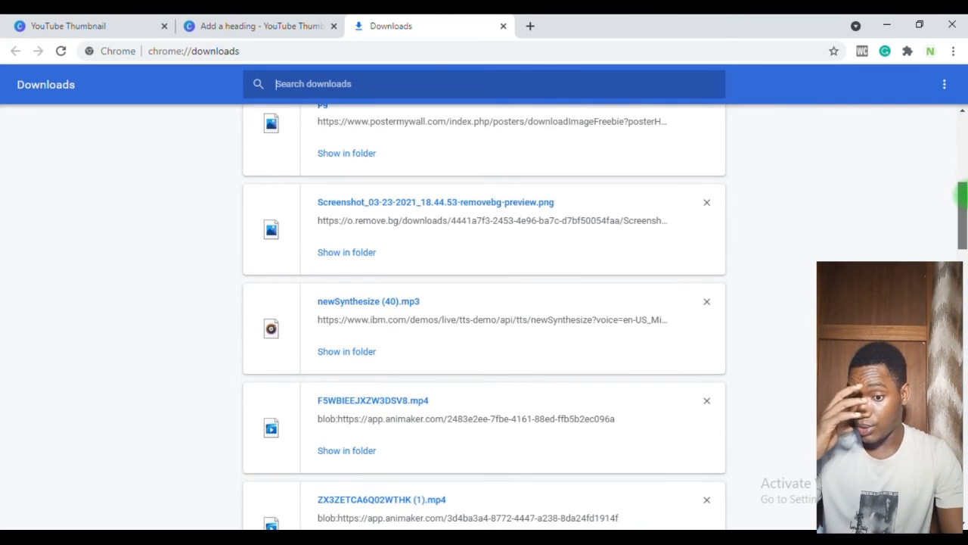
drag(961, 195, 961, 223)
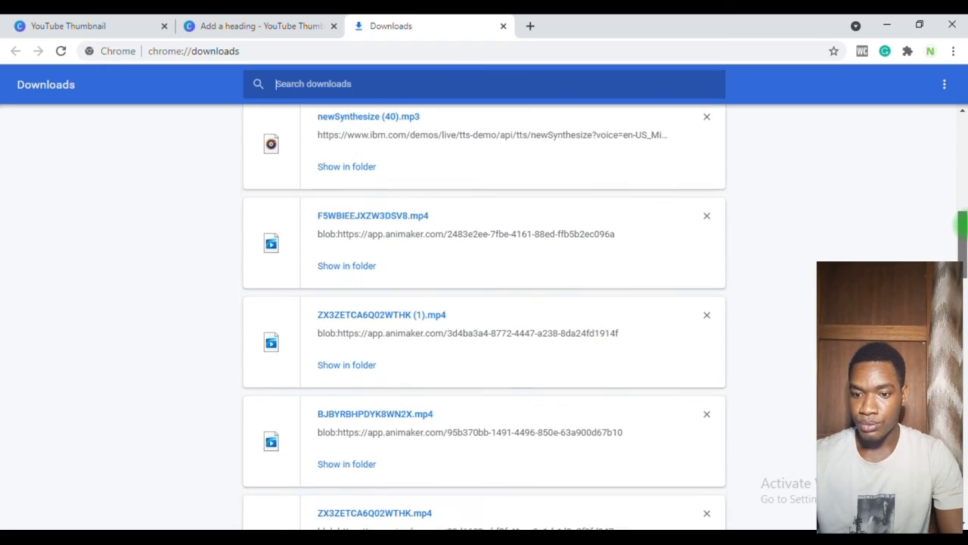
drag(961, 223, 963, 442)
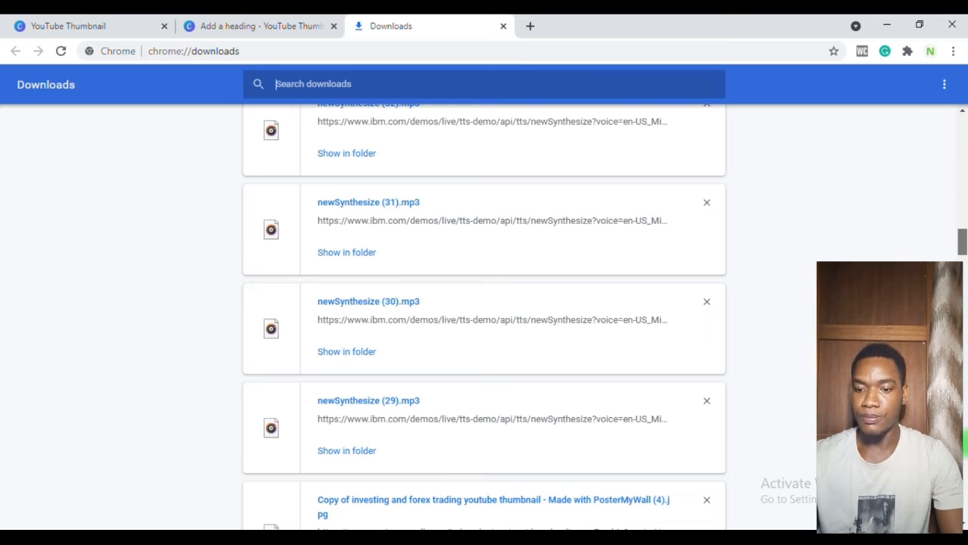
drag(963, 240, 963, 256)
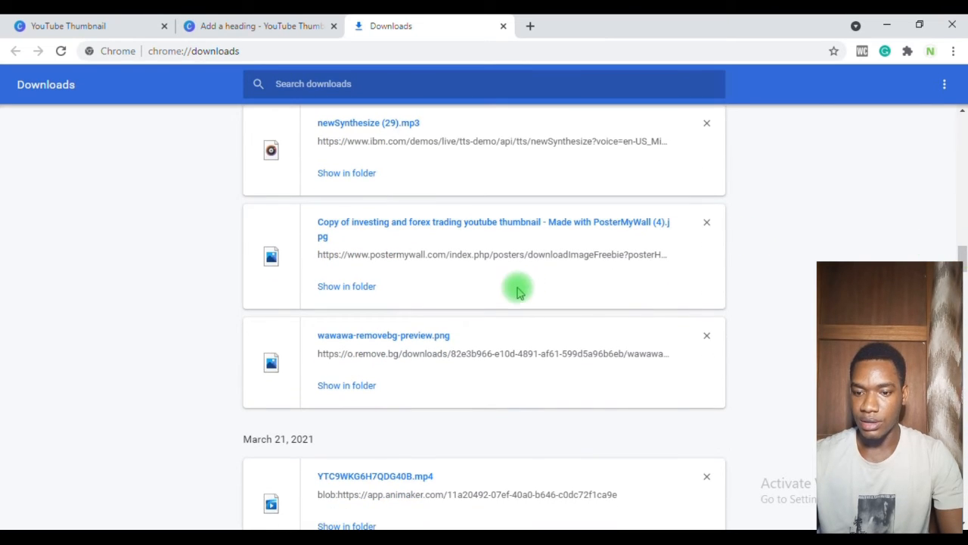
Step: Open the downloaded wawawa-removebg-preview.png file and minimize the open windows to reach the desktop
click(426, 335)
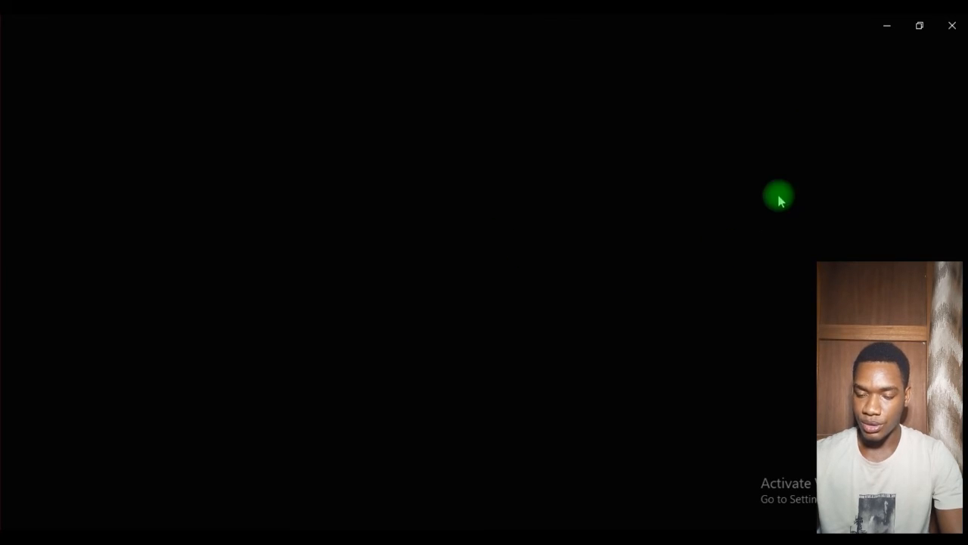
click(894, 27)
click(665, 537)
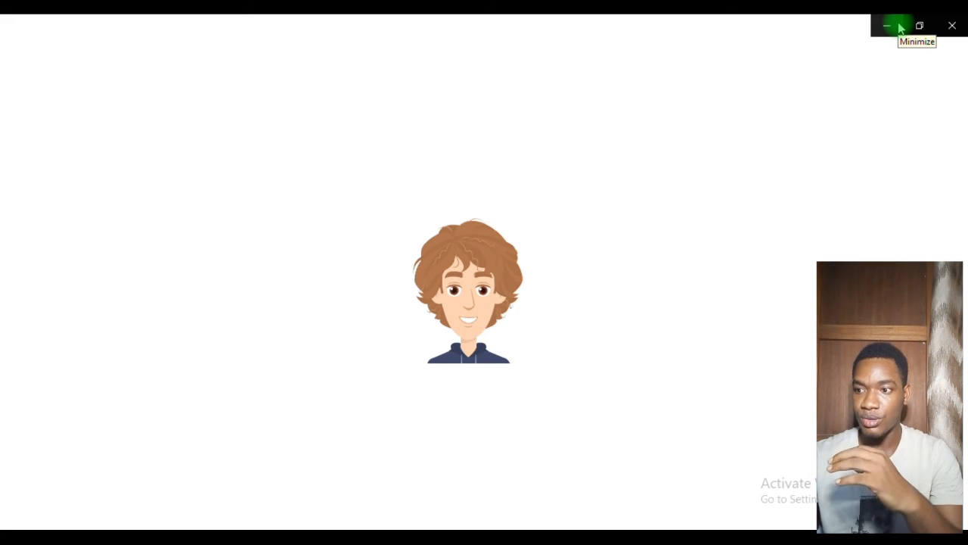
click(900, 28)
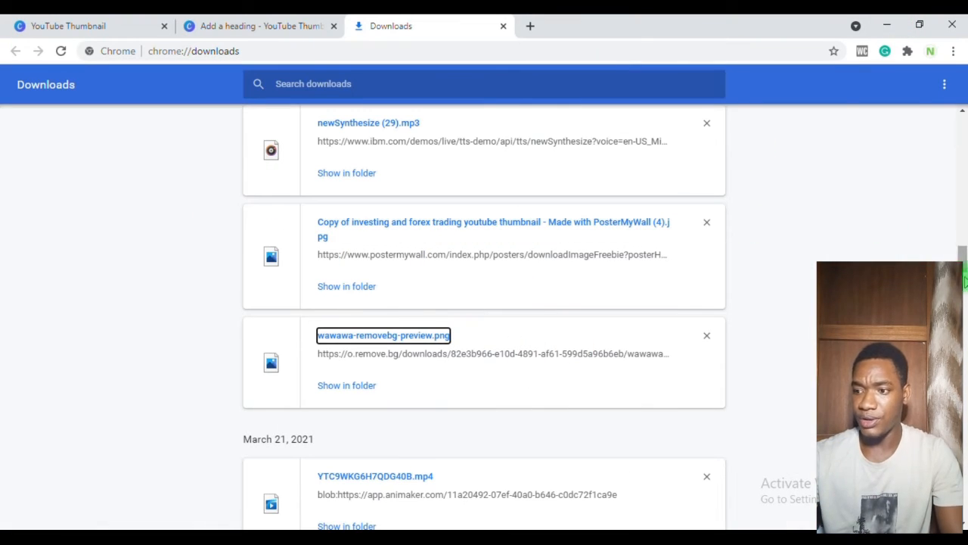
drag(963, 260, 965, 366)
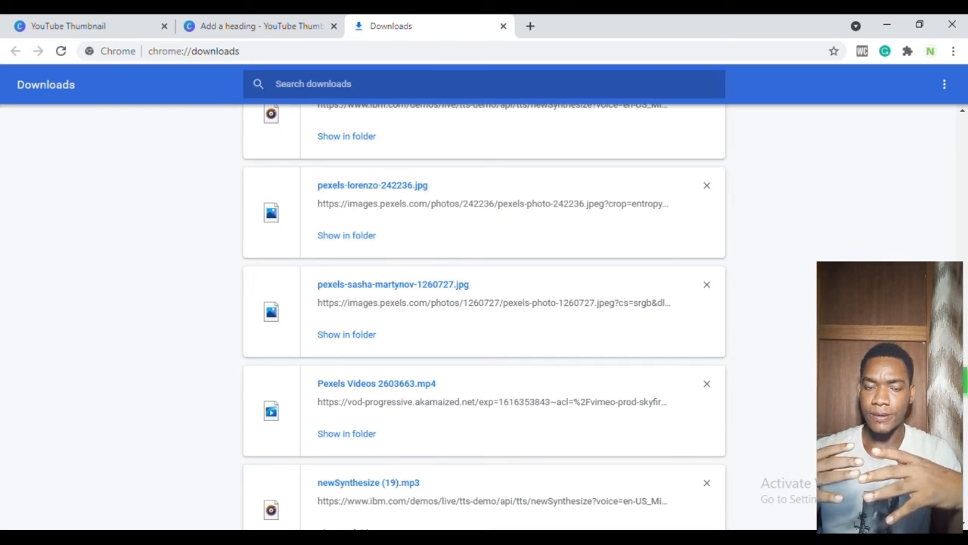
click(891, 23)
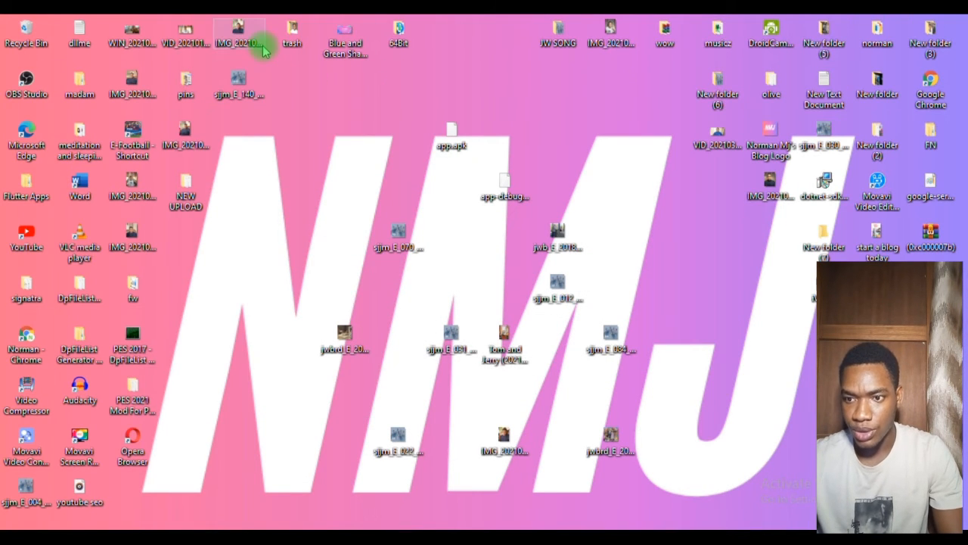
Step: Open the IMG_20210121_195316_156.jpg photo from the desktop to view it, then return to the browser
double_click(611, 36)
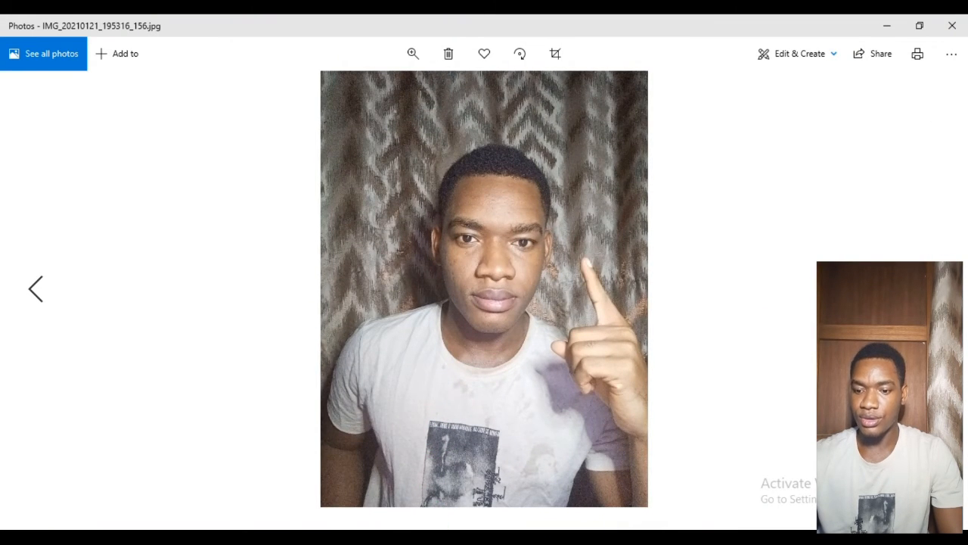
key(alt+Tab)
Step: Search Google for background remover and open the remove.bg website
click(480, 53)
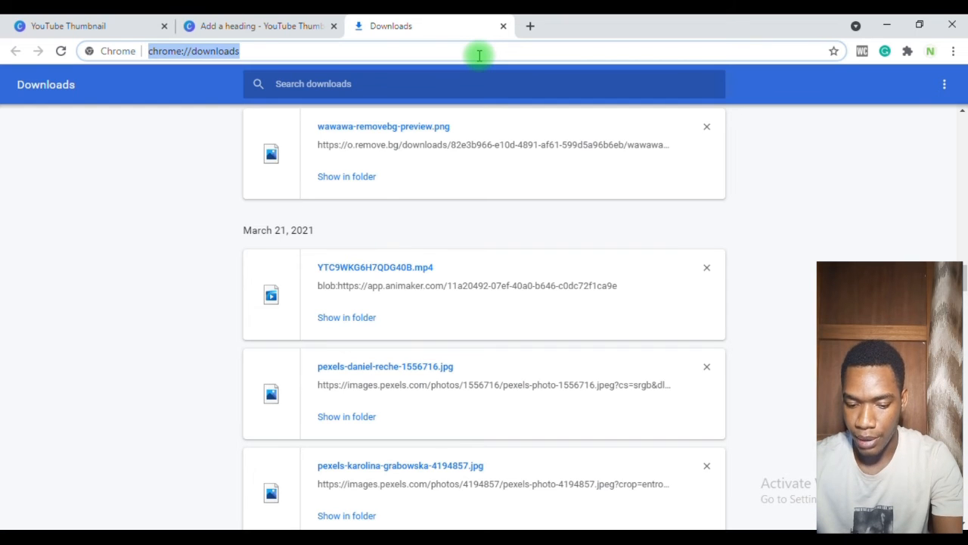
text(back)
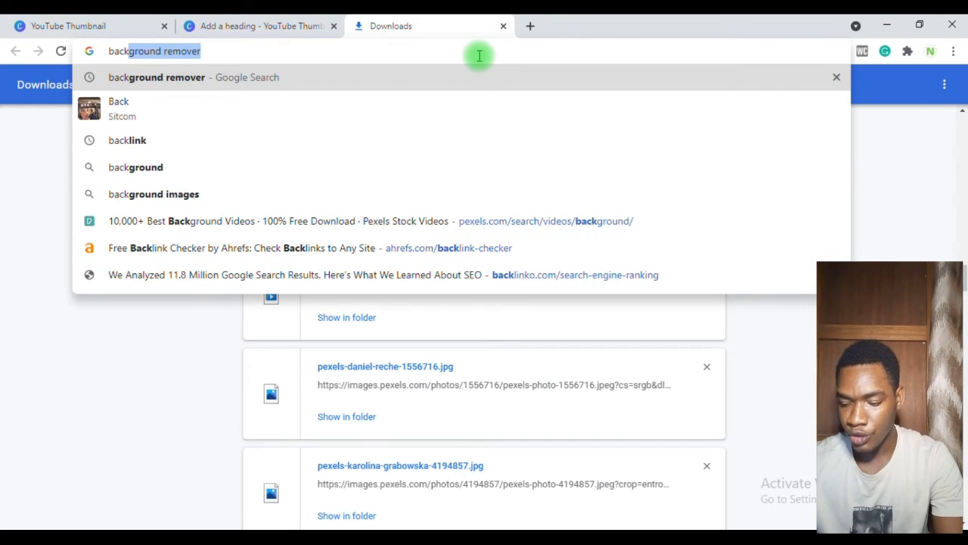
key(Return)
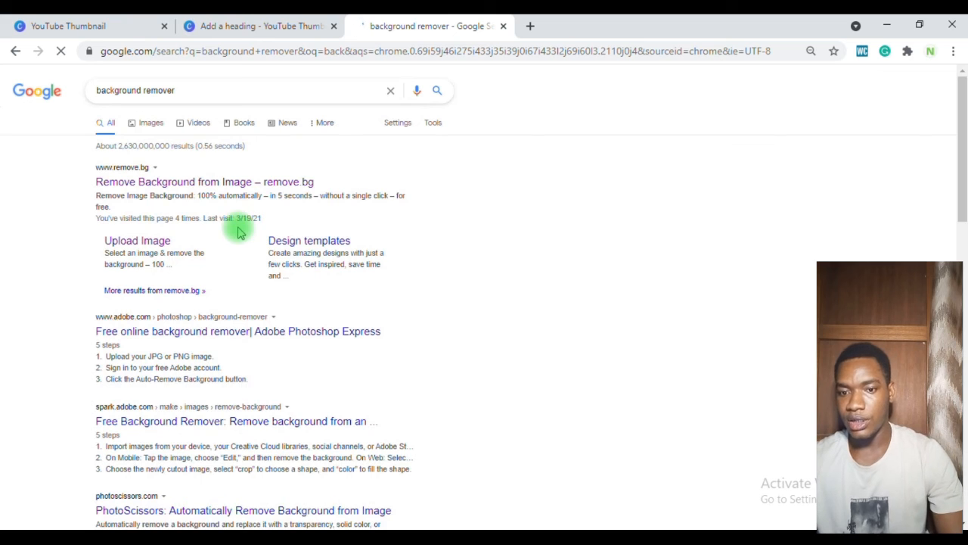
click(182, 184)
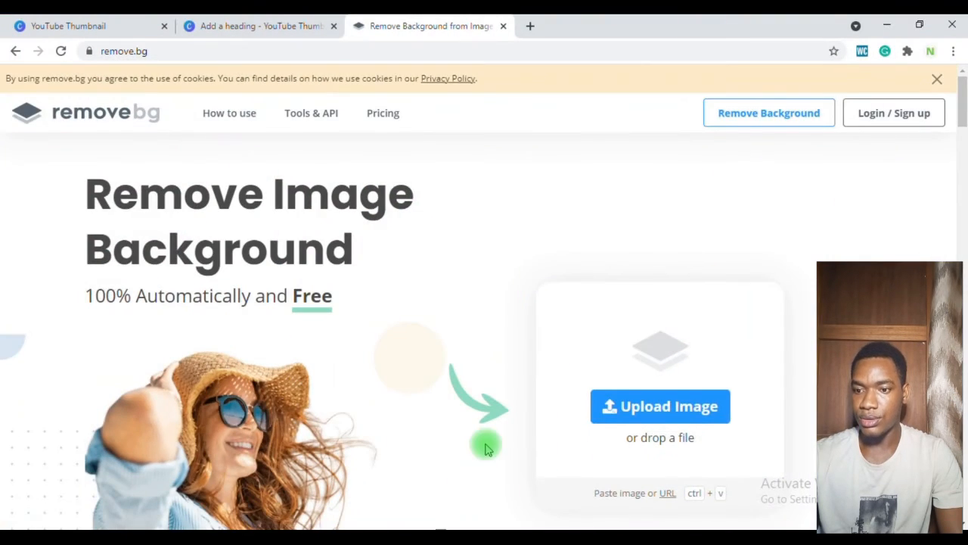
Step: Upload the desktop photo to remove.bg and download the background-removed preview image
drag(486, 449, 615, 328)
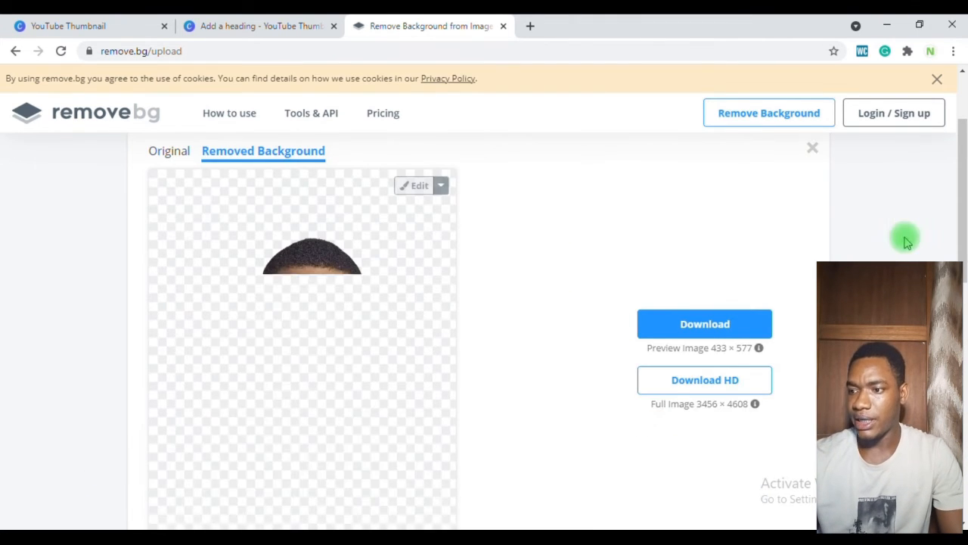
drag(963, 181, 963, 212)
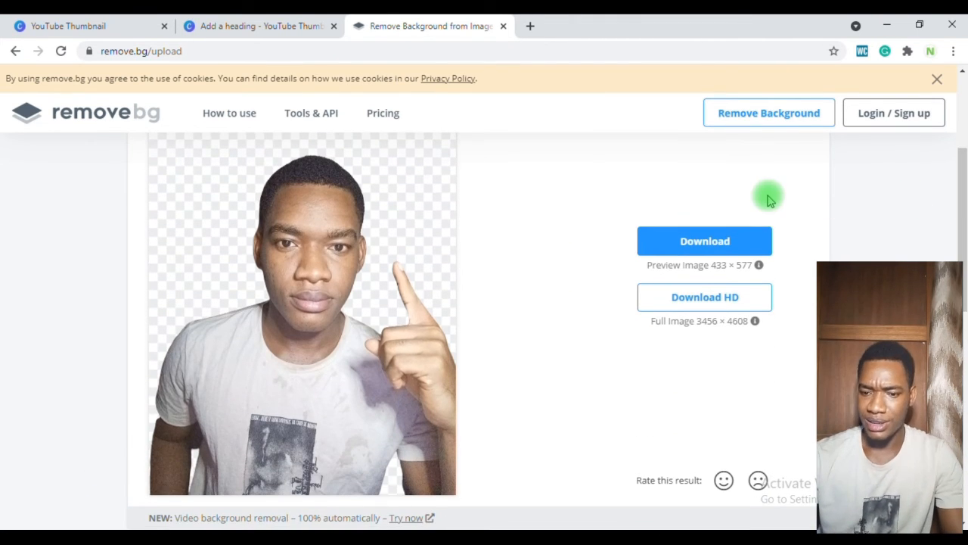
click(701, 235)
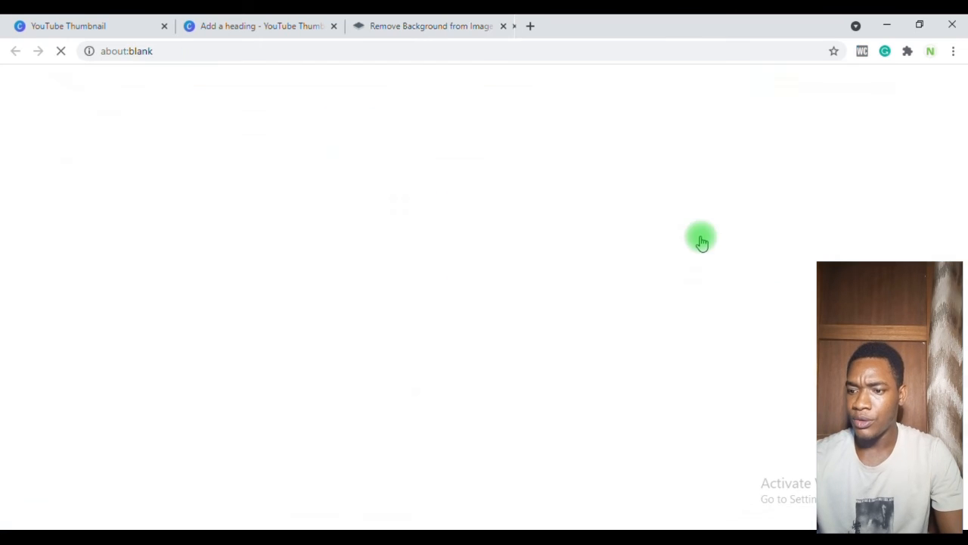
Step: Switch to the Canva design, upload the downloaded cutout PNG and add it to the thumbnail
click(236, 22)
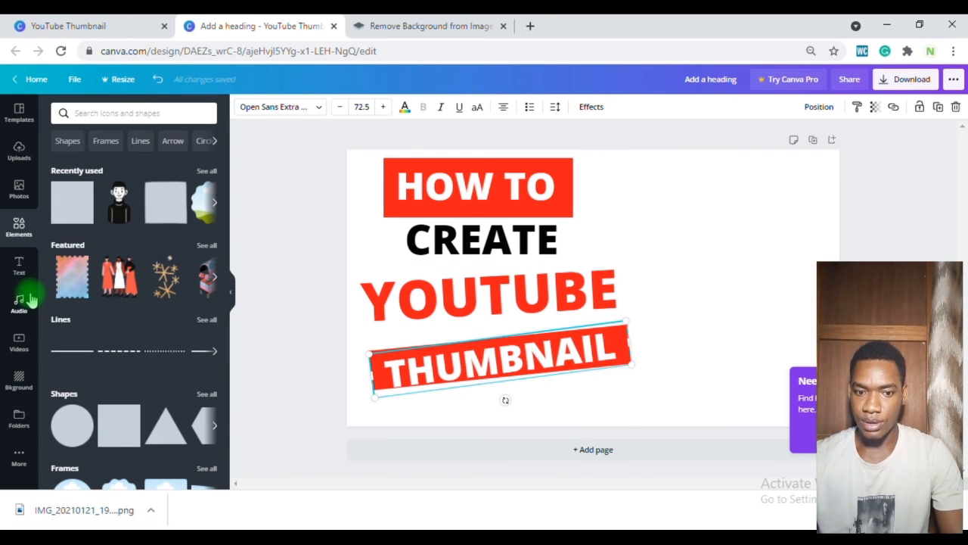
drag(80, 502, 152, 209)
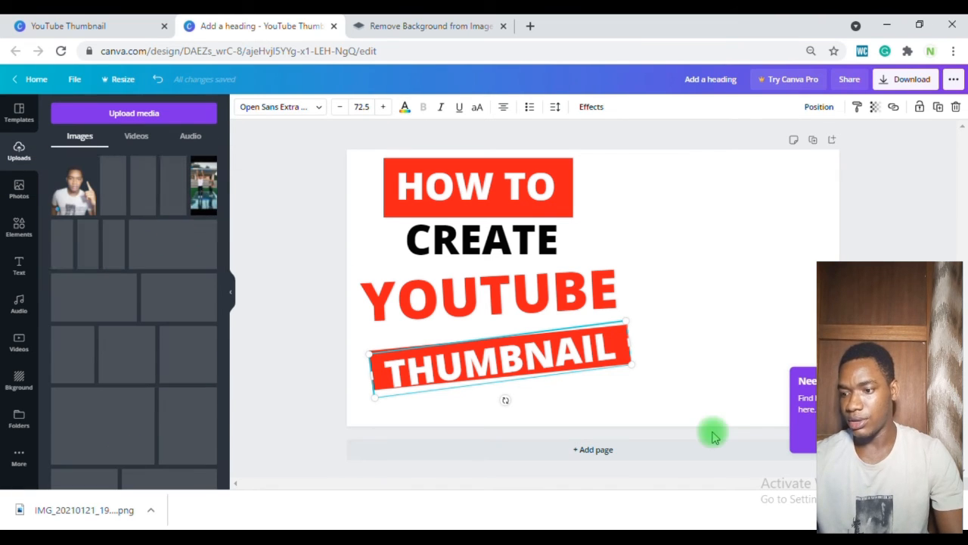
click(954, 510)
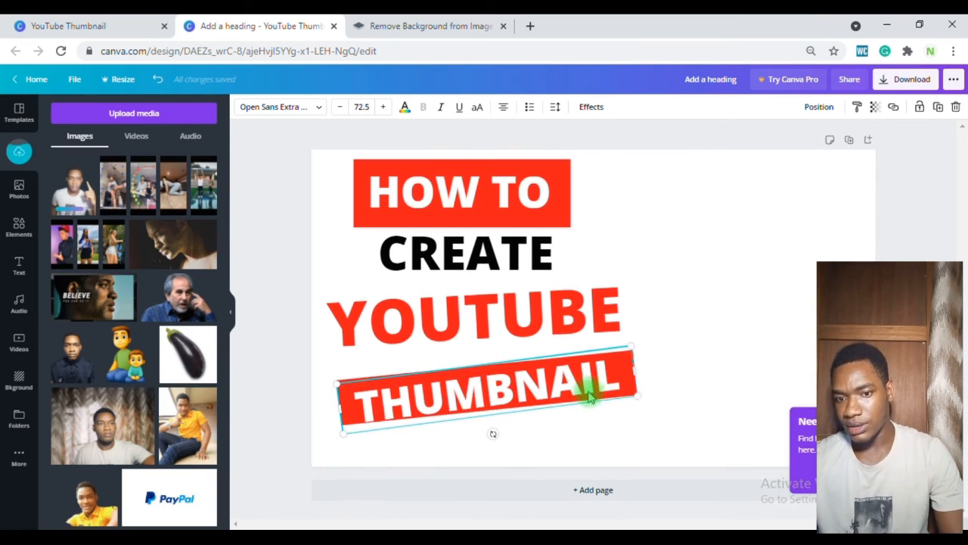
click(81, 184)
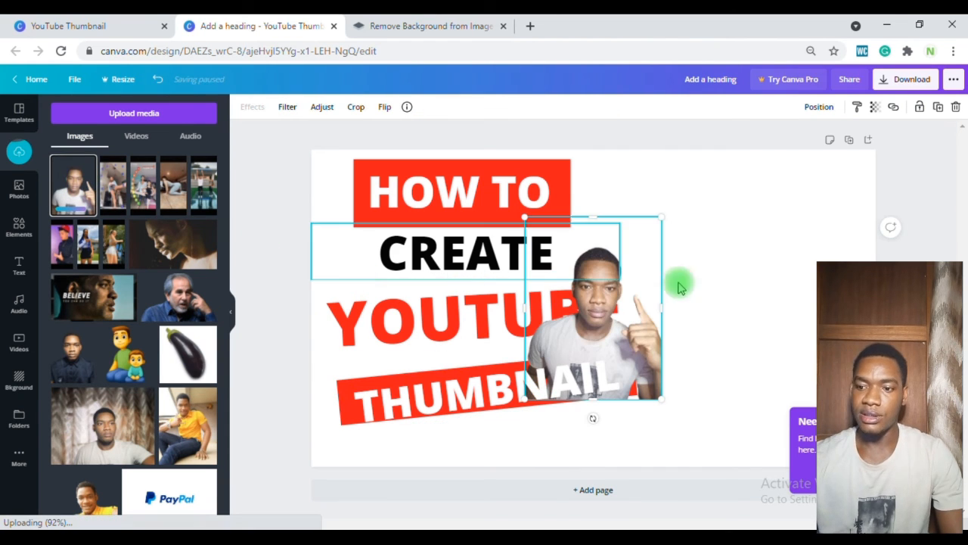
Step: Move the cutout photo to the right side of the thumbnail and enlarge it to fill the right half
drag(629, 323, 792, 246)
drag(823, 214, 860, 218)
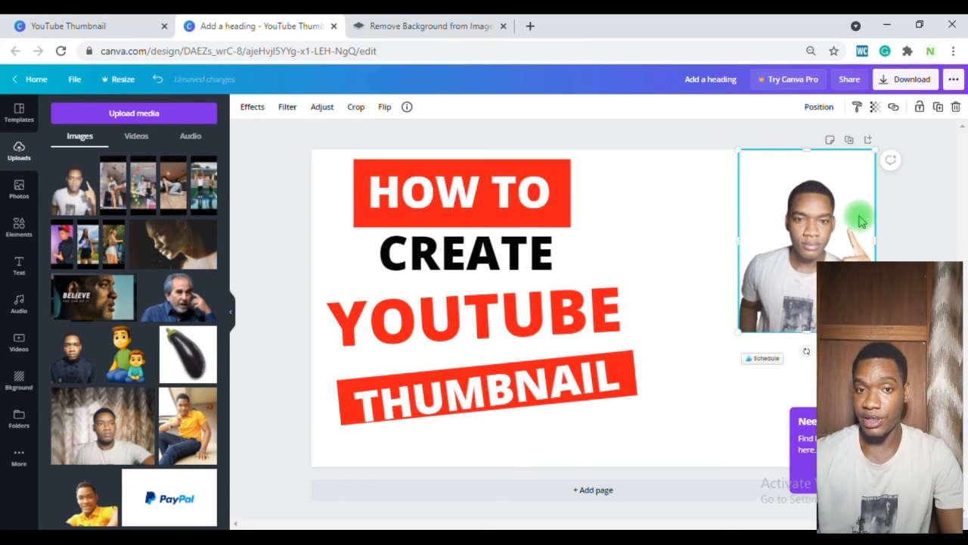
drag(738, 333, 592, 508)
drag(724, 416, 749, 417)
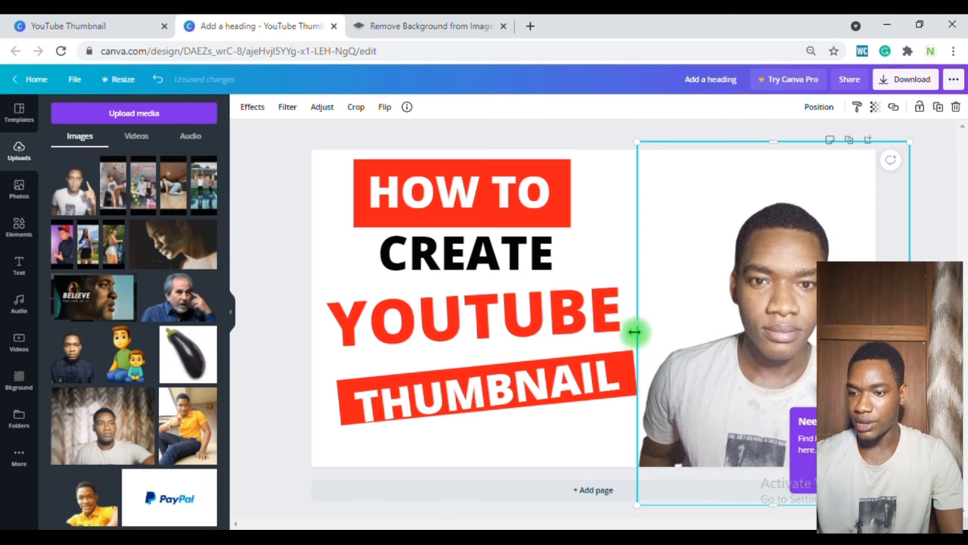
drag(637, 326, 594, 329)
drag(748, 357, 722, 305)
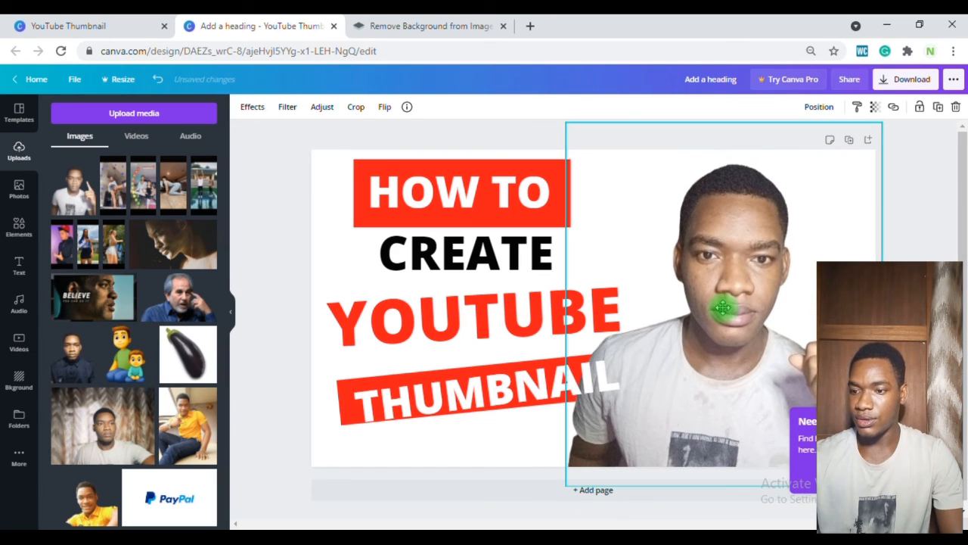
Step: Rearrange the layer order so the THUMBNAIL heading and its red banner sit in front of the photo
click(505, 367)
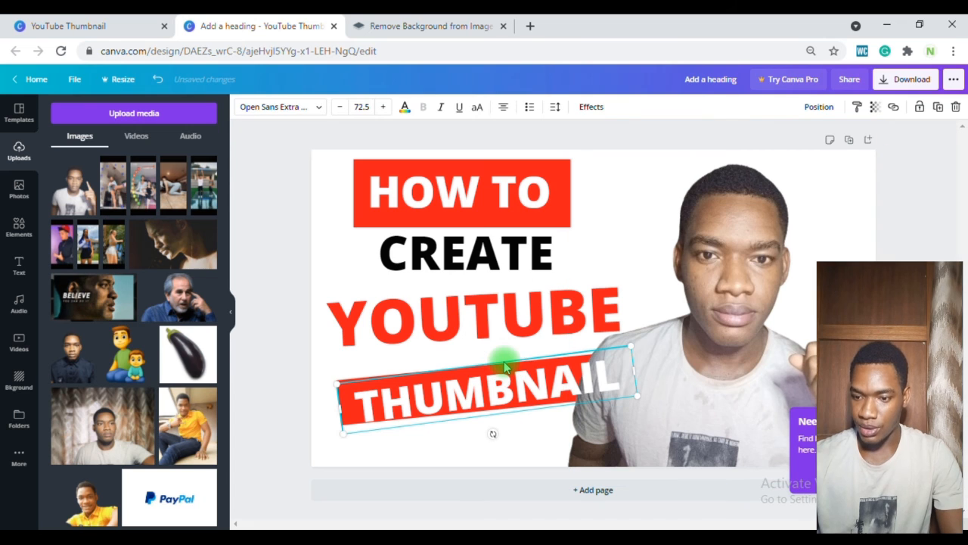
right_click(505, 367)
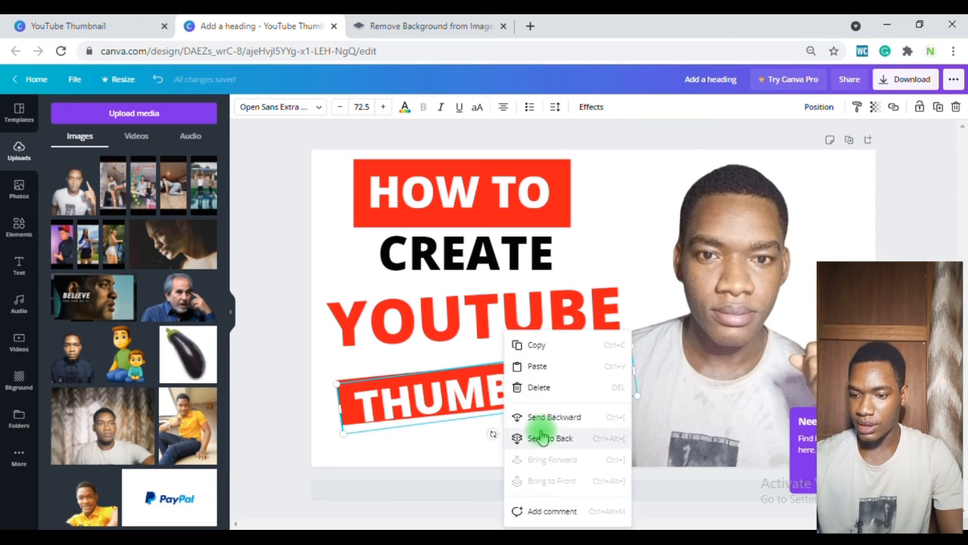
click(344, 387)
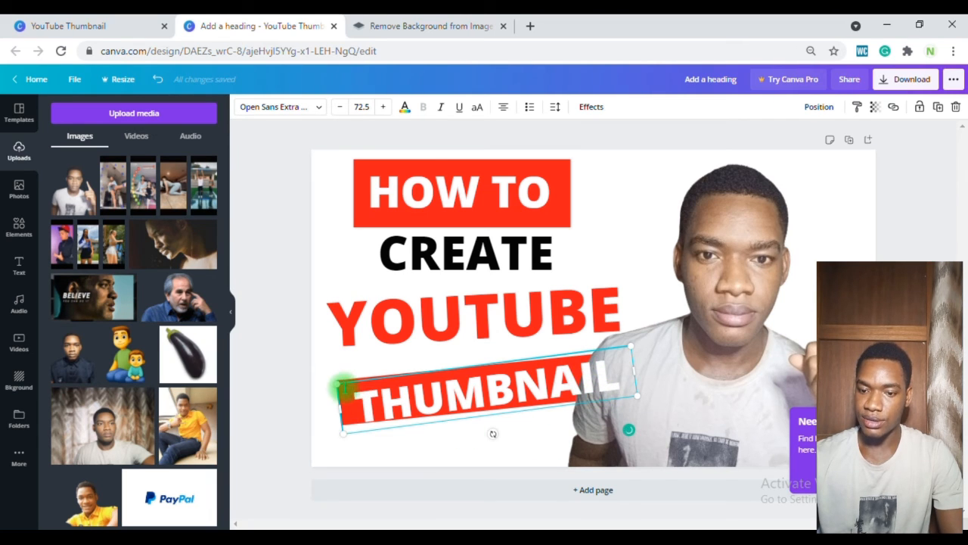
drag(342, 379, 380, 406)
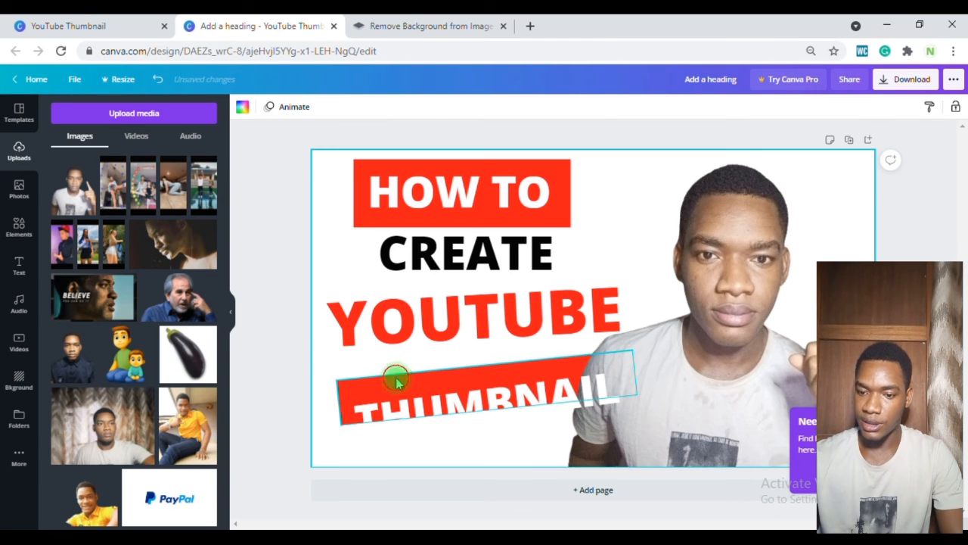
click(393, 379)
right_click(395, 380)
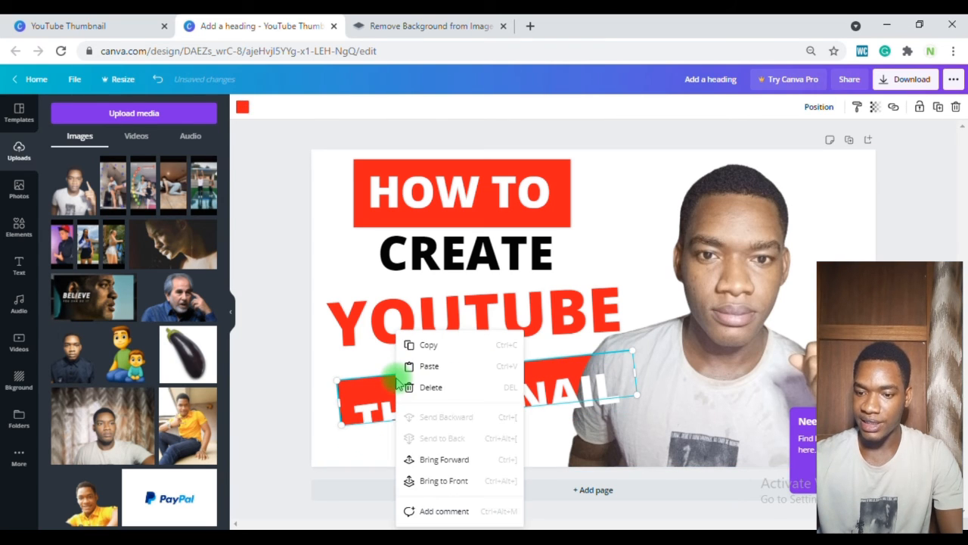
click(444, 459)
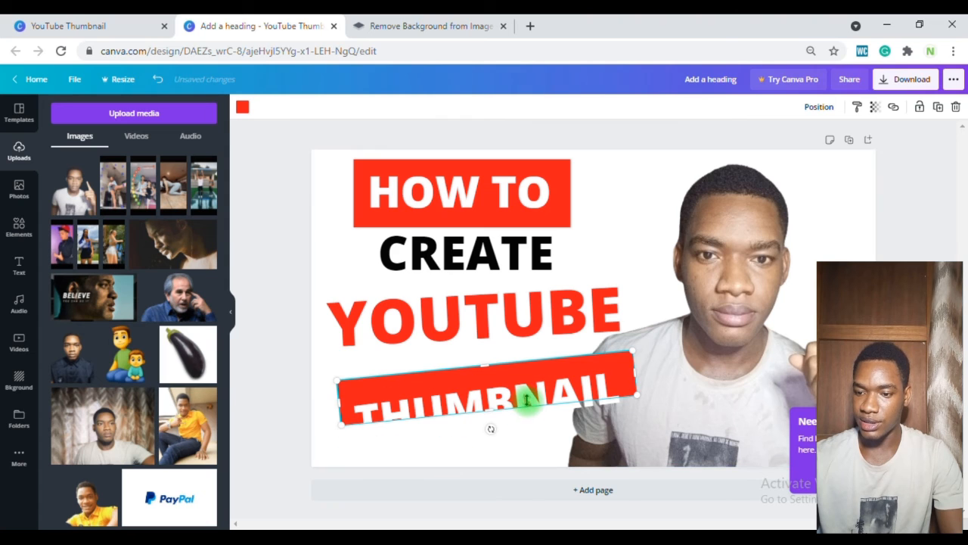
drag(537, 392, 541, 383)
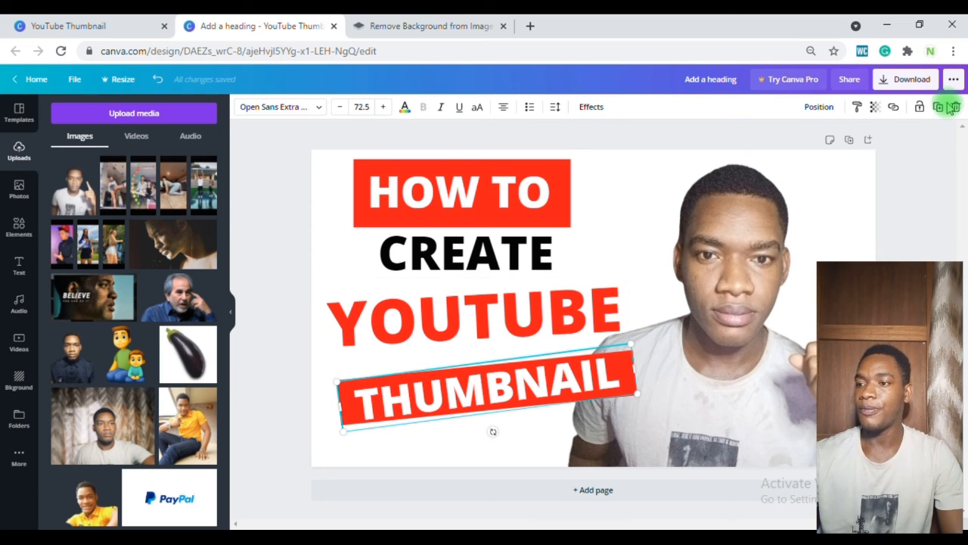
Step: Download the finished design as a PNG file
click(915, 79)
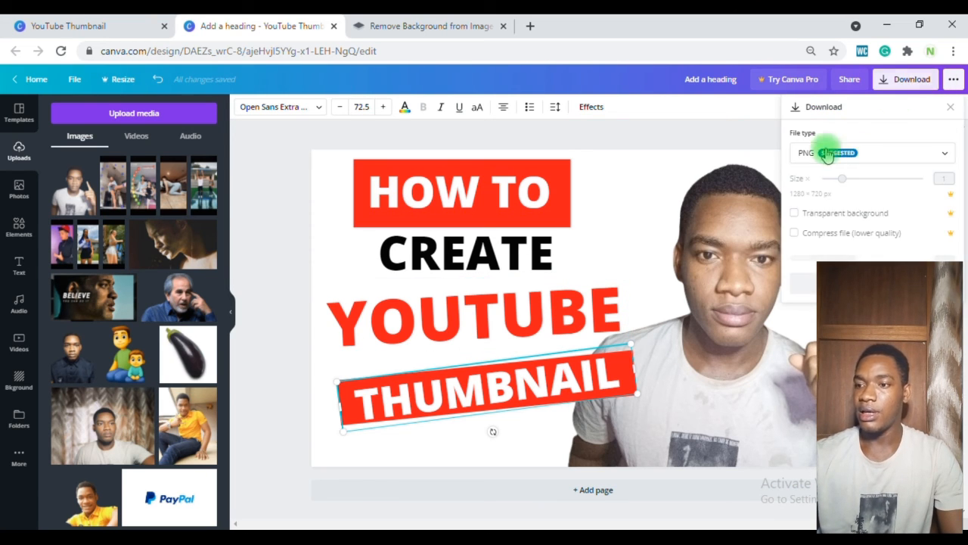
click(892, 153)
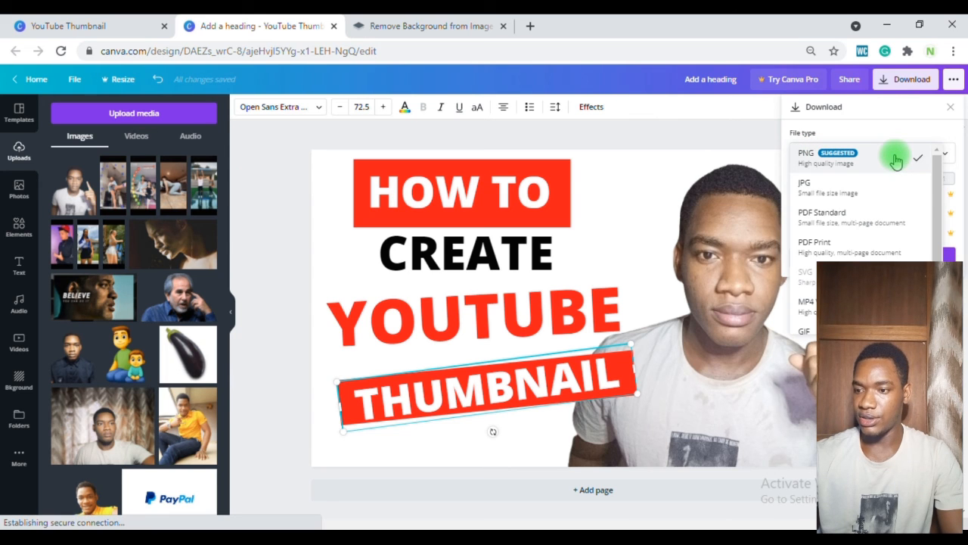
click(847, 156)
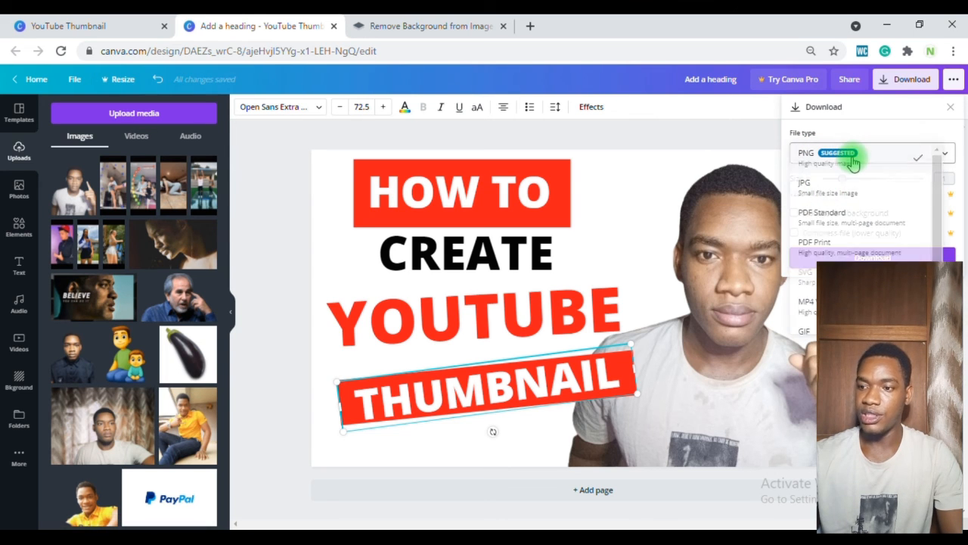
click(857, 257)
Step: Switch to the remove.bg tab and open youtube.com in it
click(431, 26)
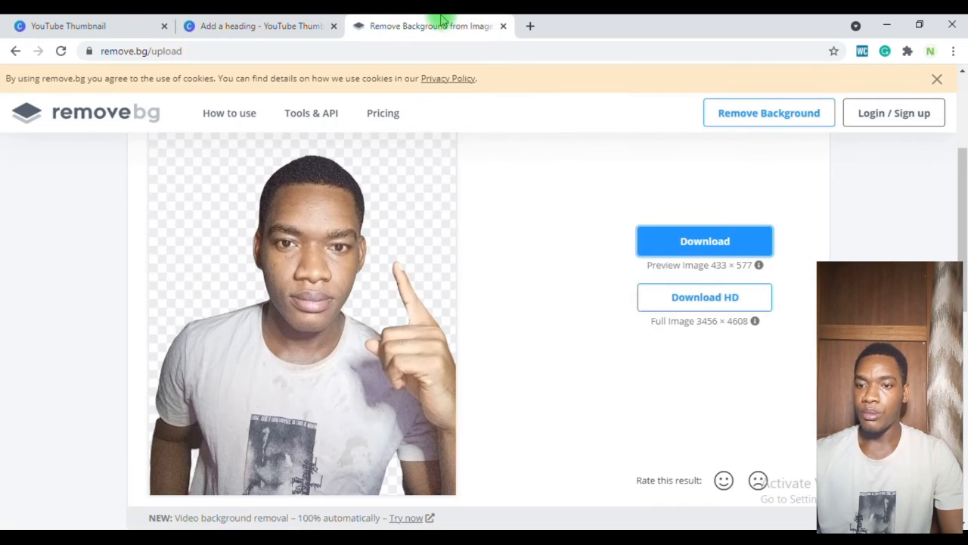
click(487, 53)
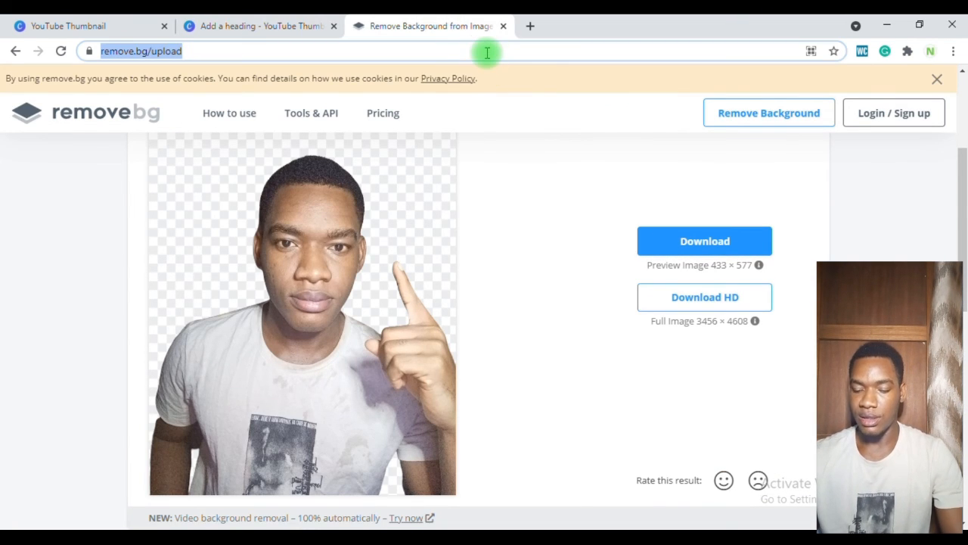
text(youtube)
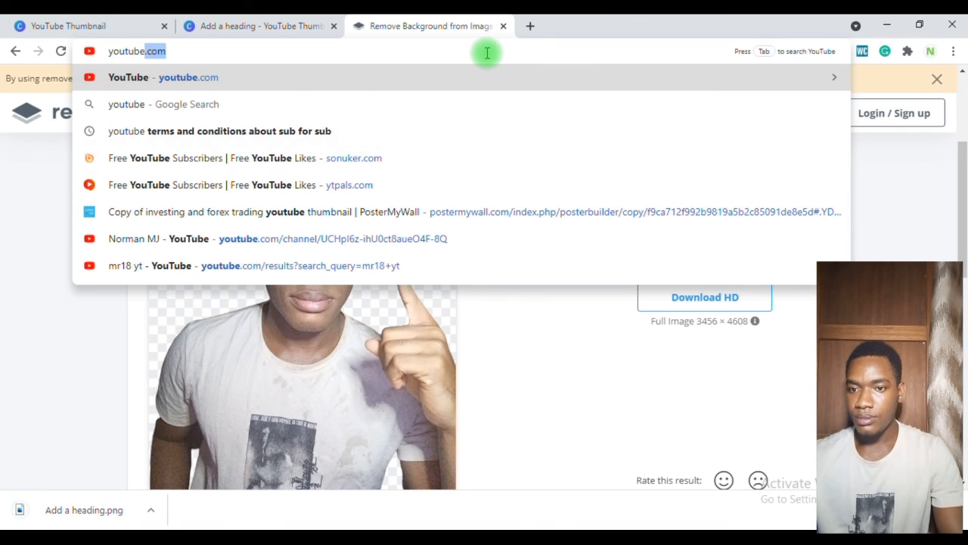
key(Return)
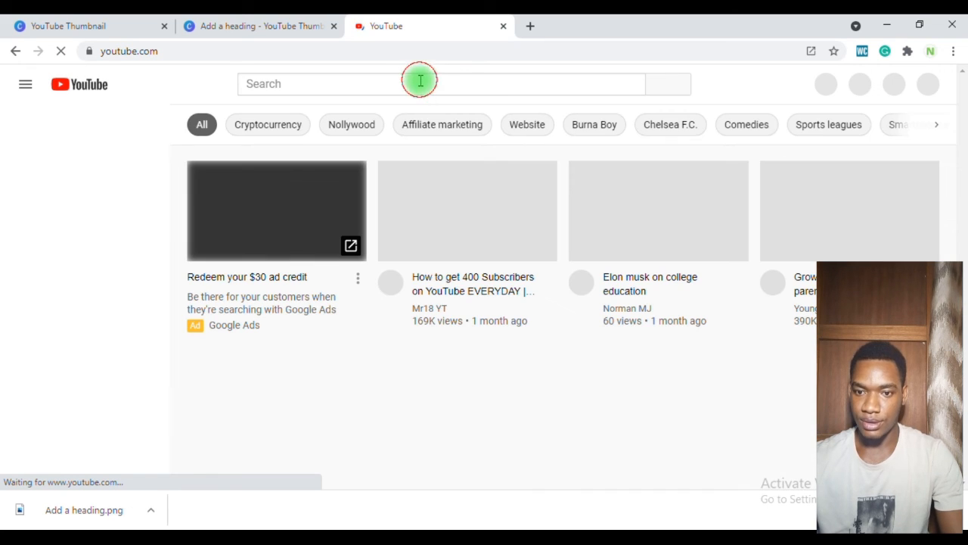
Step: Search YouTube for "how to create youtube thumbnails"
click(421, 83)
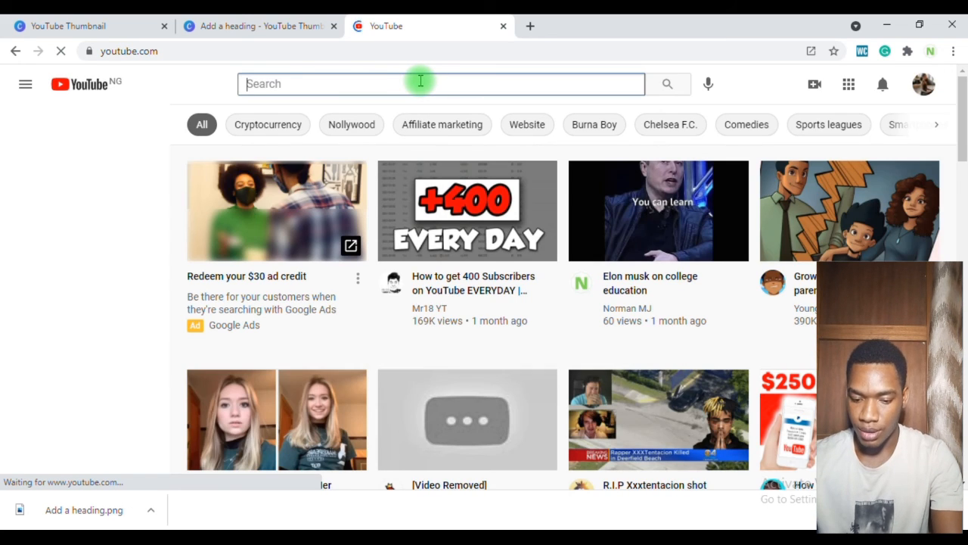
text(how to cr)
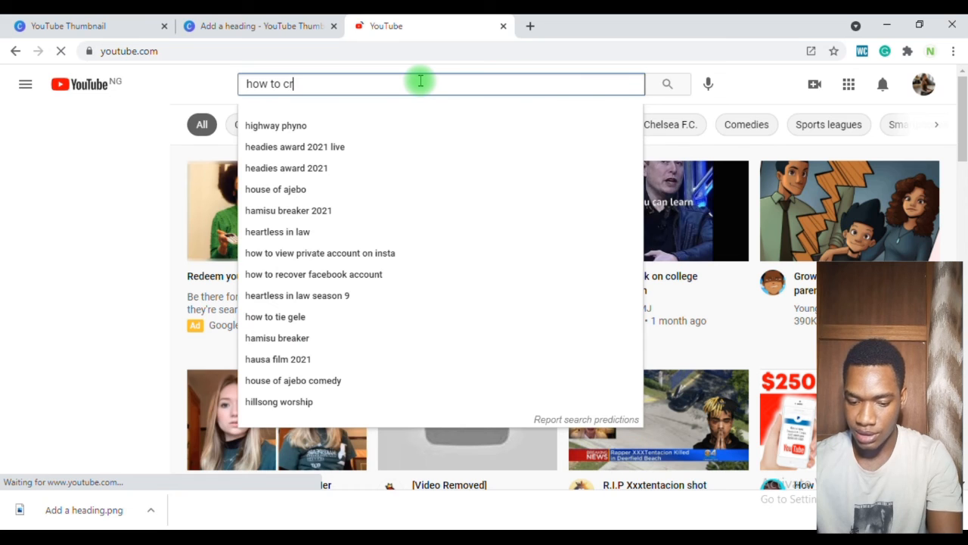
text(eate you)
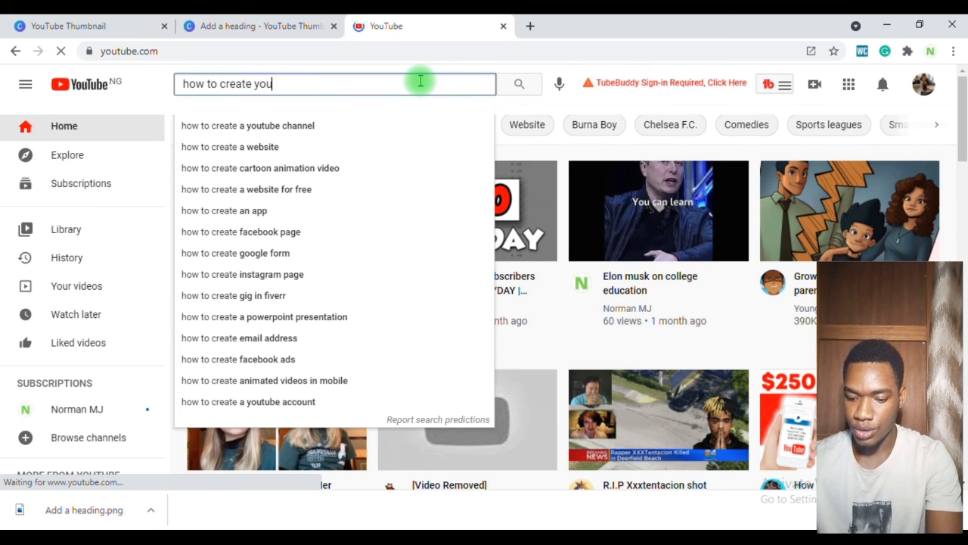
text(tube thu)
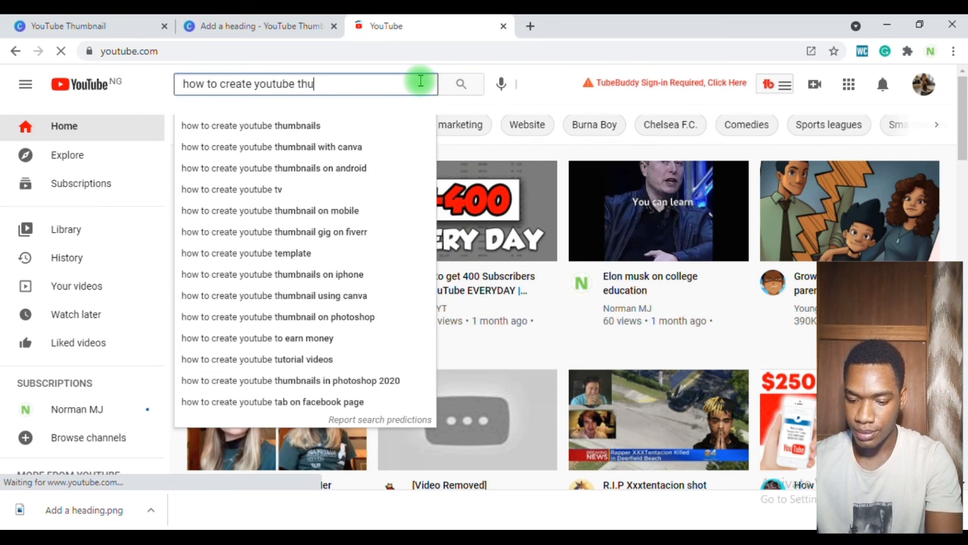
text(mbnail)
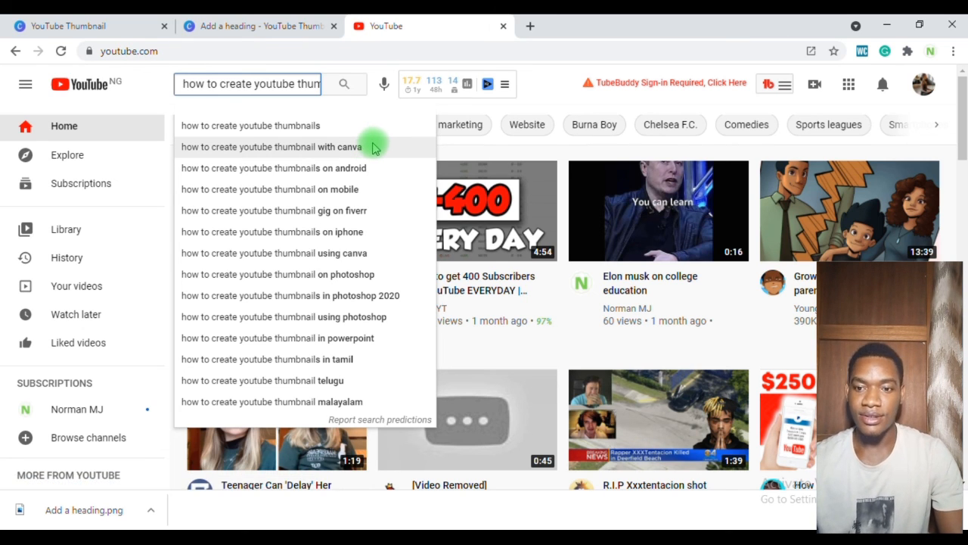
click(367, 130)
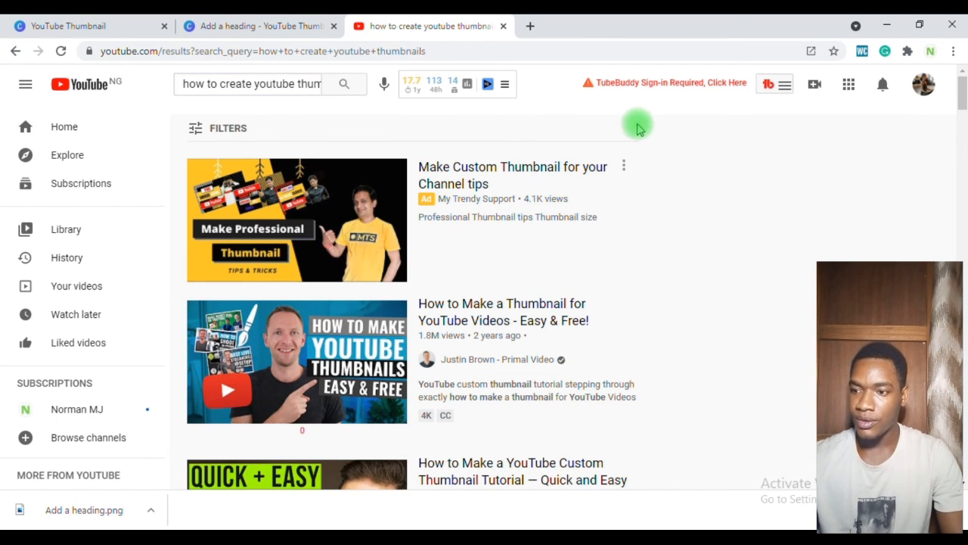
Step: Scroll through the search results to compare other videos' thumbnails, then return to the top
scroll(420, 302, down, 4)
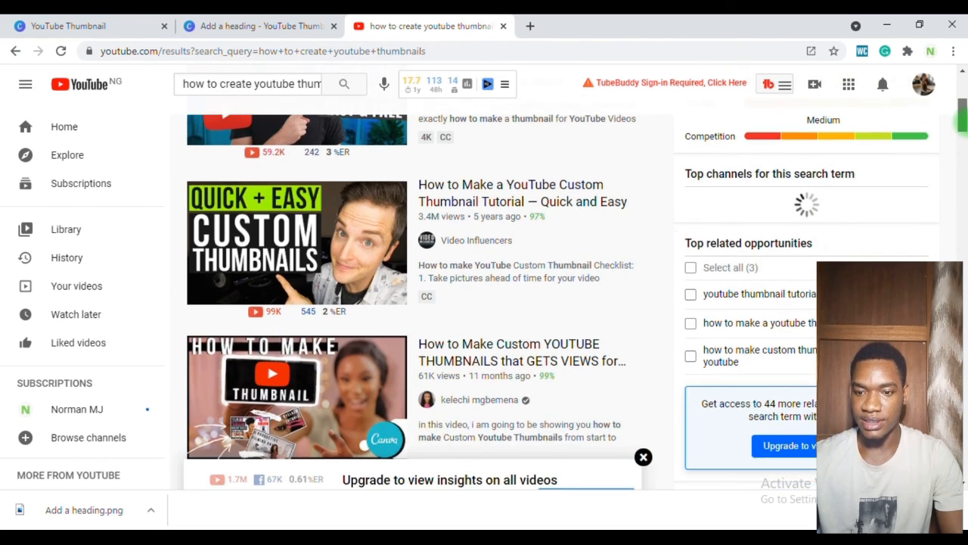
scroll(420, 302, down, 4)
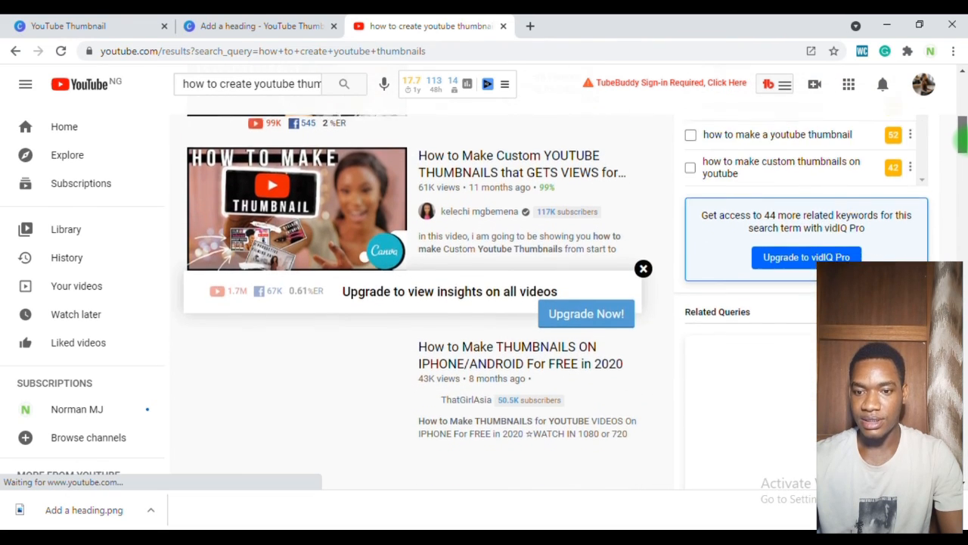
scroll(420, 303, down, 3)
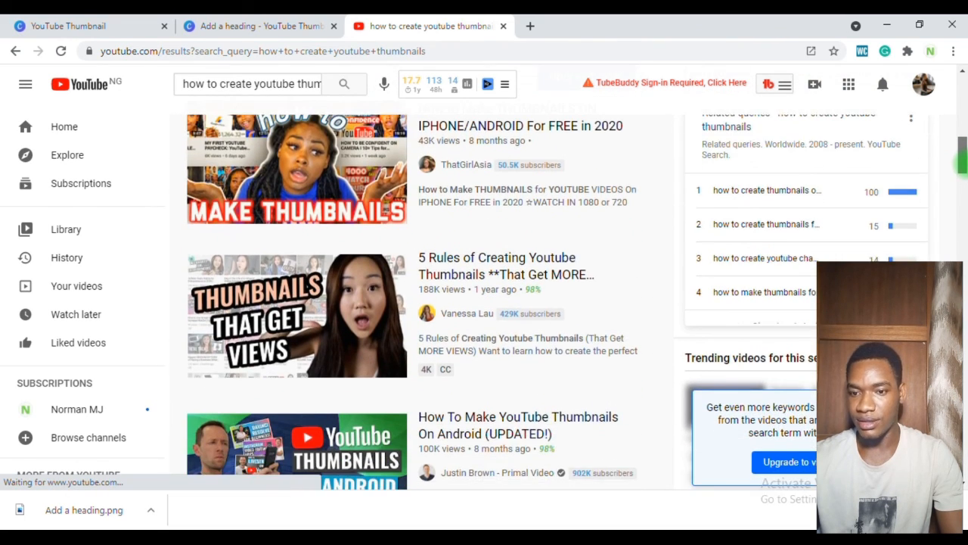
scroll(420, 302, down, 5)
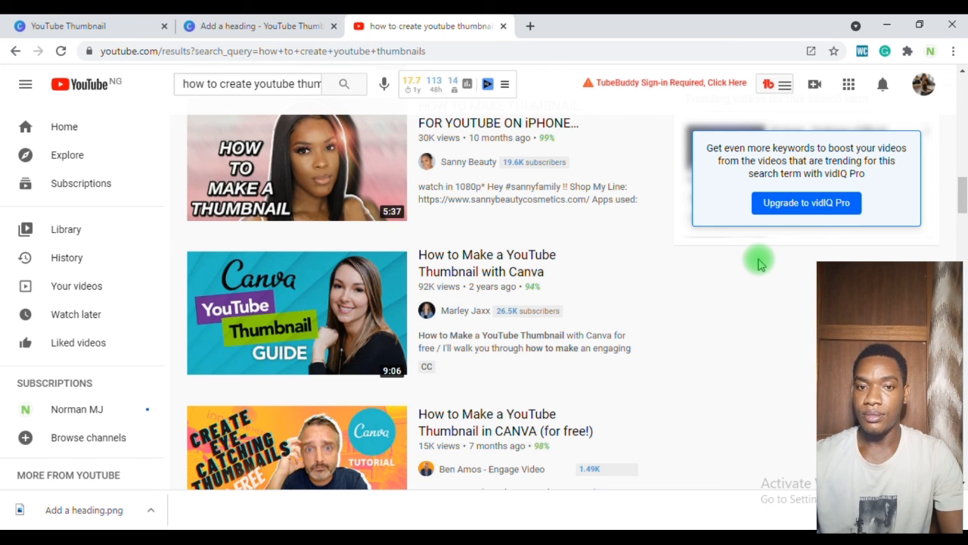
drag(959, 212, 962, 235)
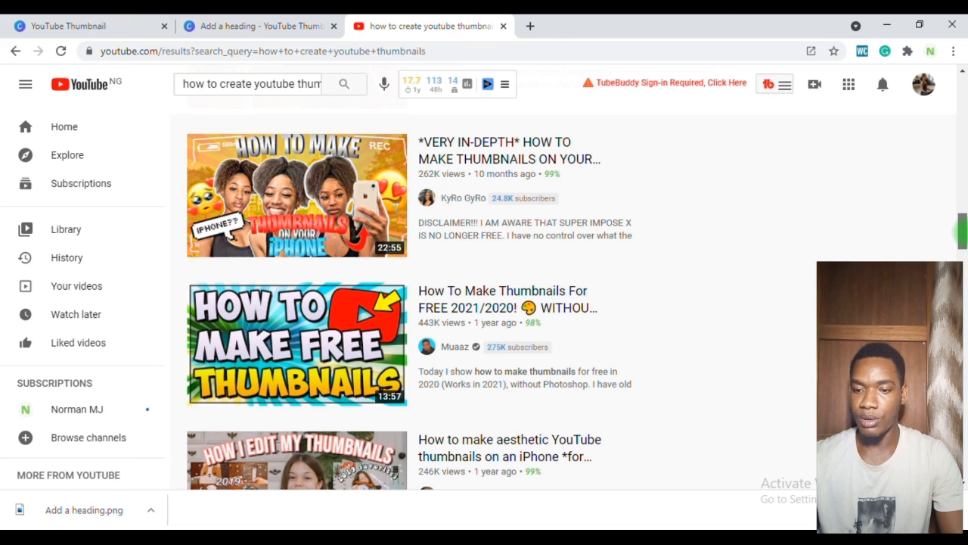
mouse_move(415, 375)
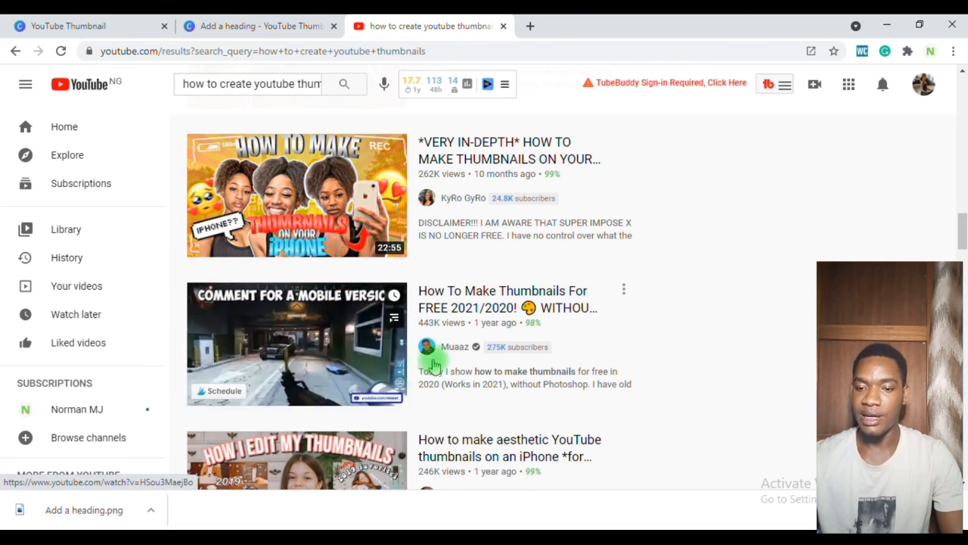
drag(961, 229, 962, 75)
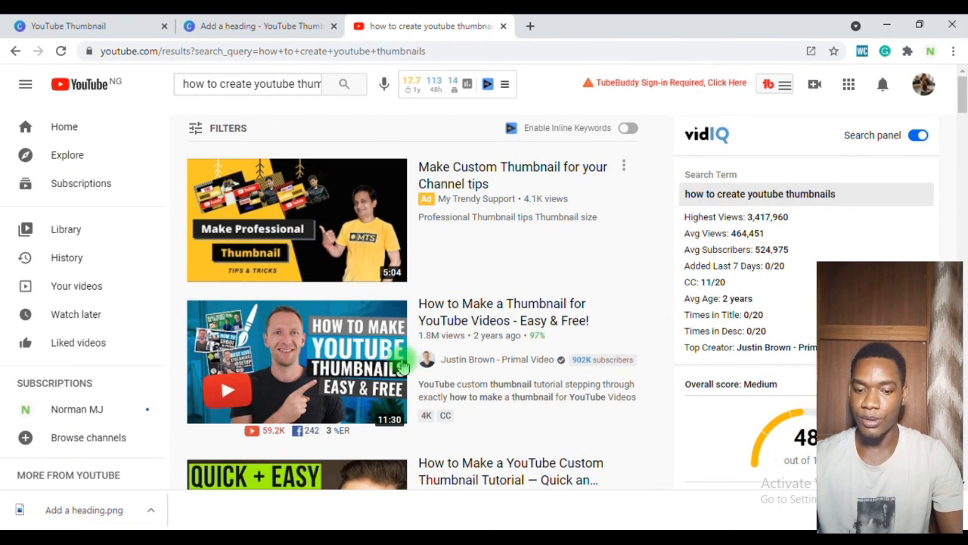
Step: Open the downloaded Add a heading.png to preview the finished thumbnail, zoom in, then minimize the viewer
click(119, 513)
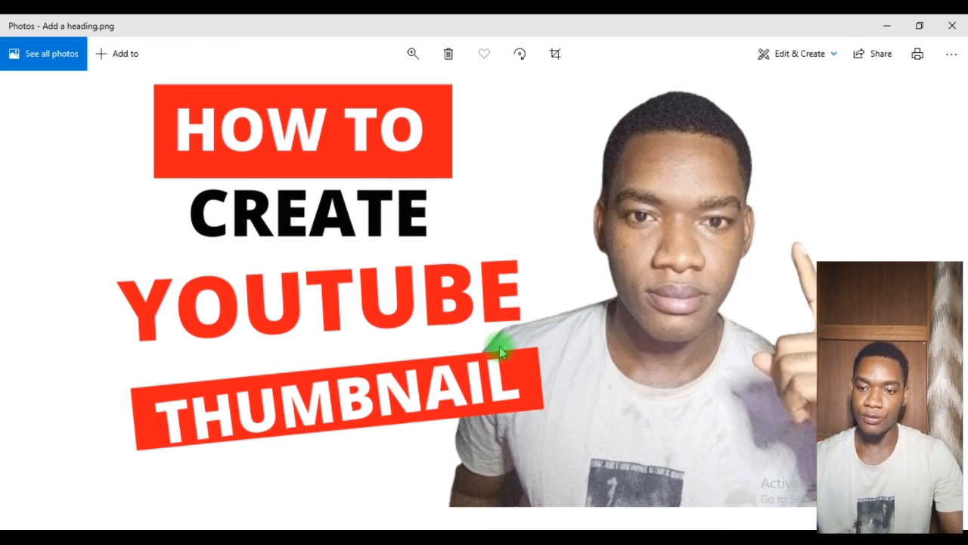
scroll(644, 288, up, 2)
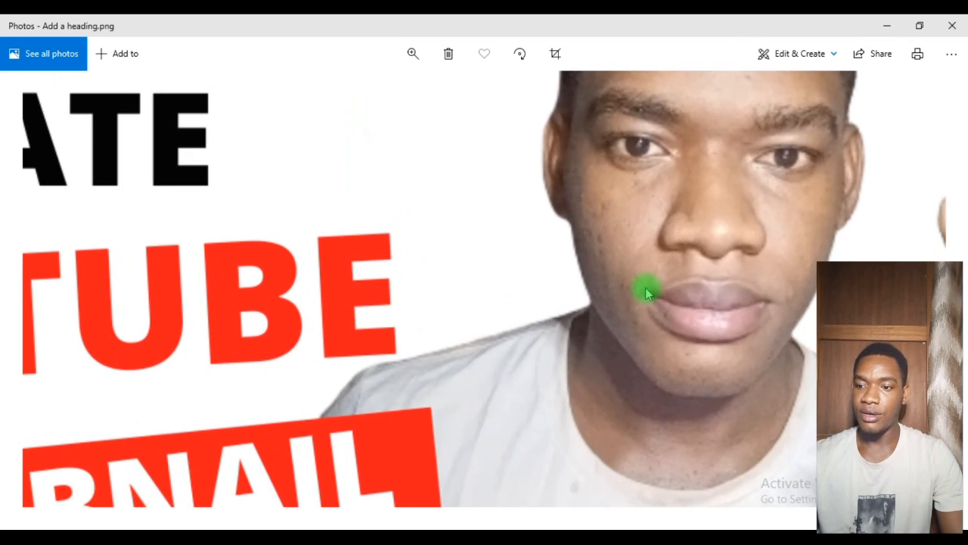
click(887, 26)
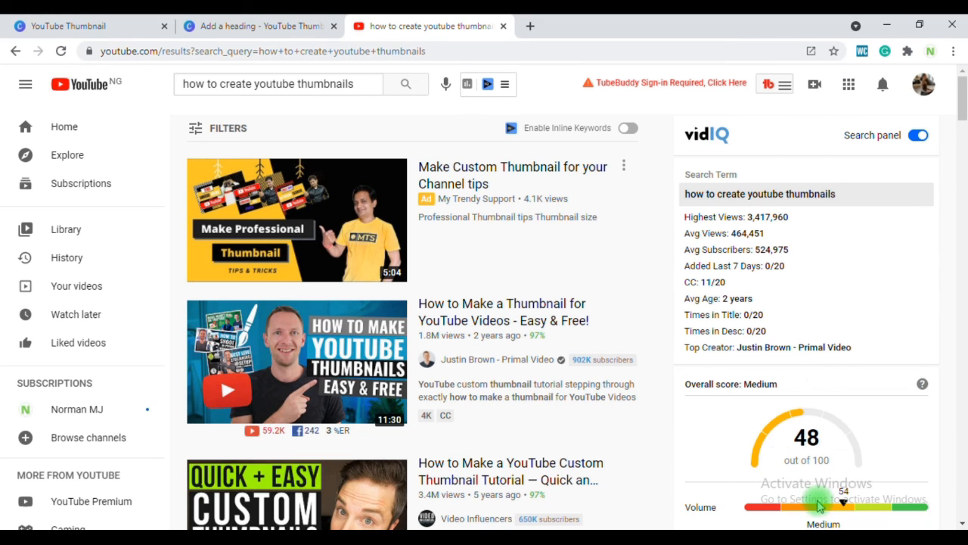
click(659, 535)
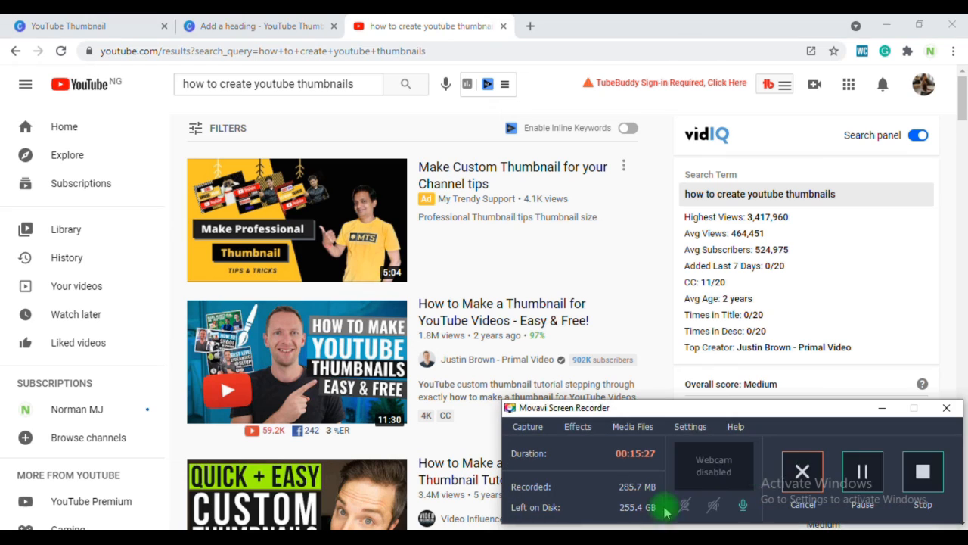